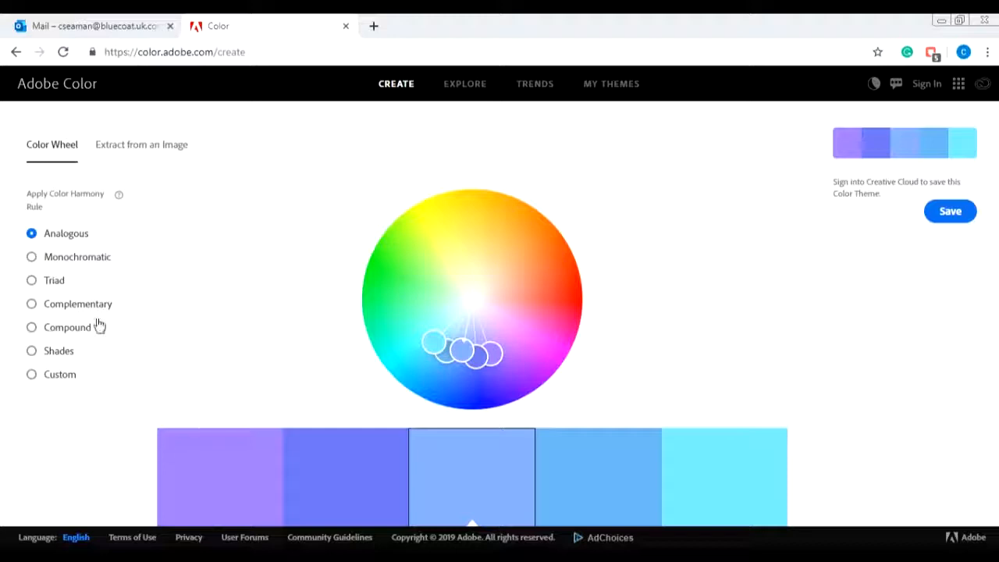
Try the Monochromatic and Complementary harmony rules, shifting the complementary palette to pinks and greens on the colour wheel
left_click(93, 262)
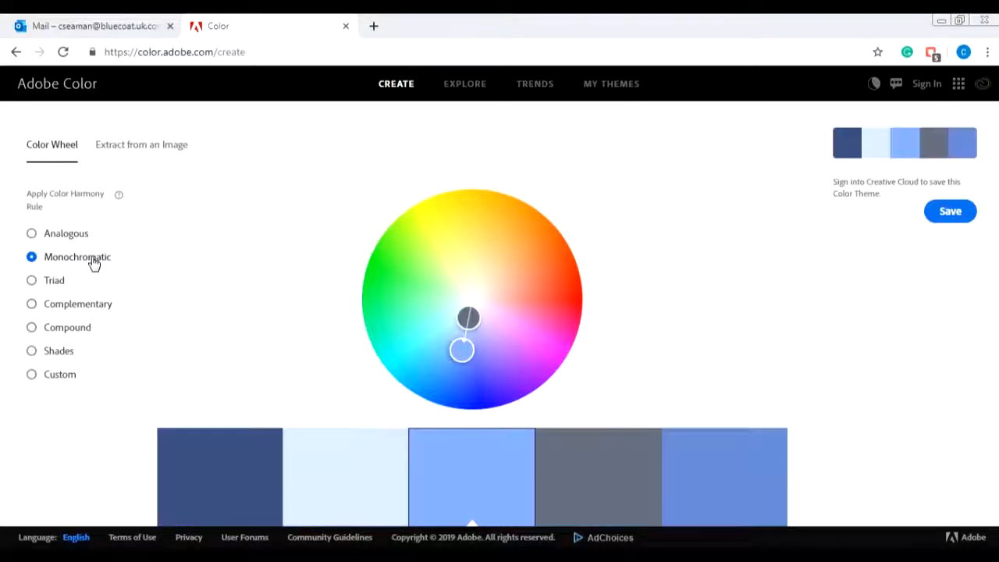
left_click(94, 304)
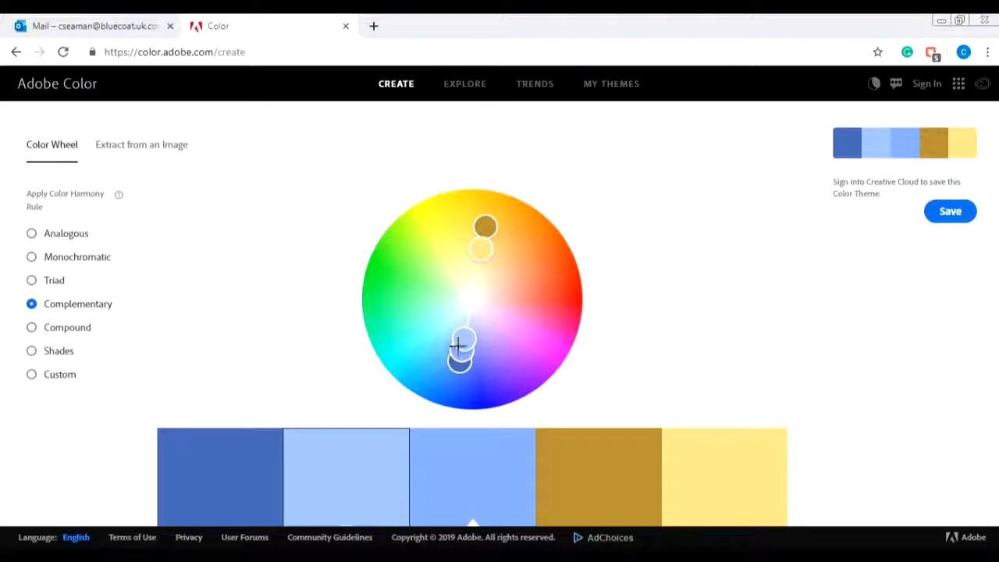
mouse_move(477, 251)
left_mouse_down()
mouse_move(510, 292)
mouse_move(496, 355)
mouse_move(473, 357)
mouse_move(445, 337)
mouse_move(448, 301)
mouse_move(476, 299)
mouse_move(445, 282)
left_mouse_up()
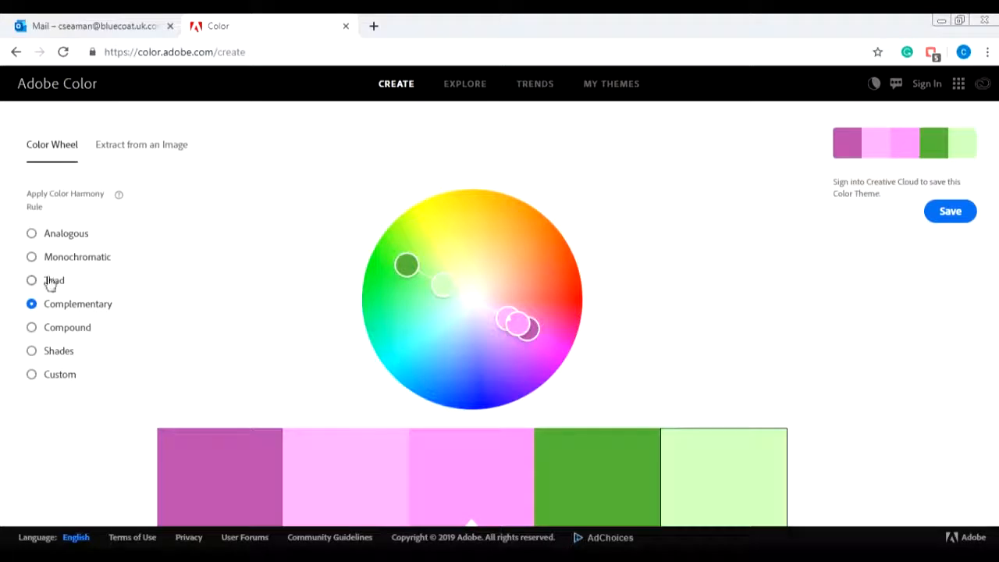
Try the Triad harmony rule, moving the wheel markers until the palette combines orange, green and blue
left_click(49, 282)
mouse_move(518, 320)
left_mouse_down()
mouse_move(526, 299)
mouse_move(518, 263)
mouse_move(460, 235)
left_mouse_up()
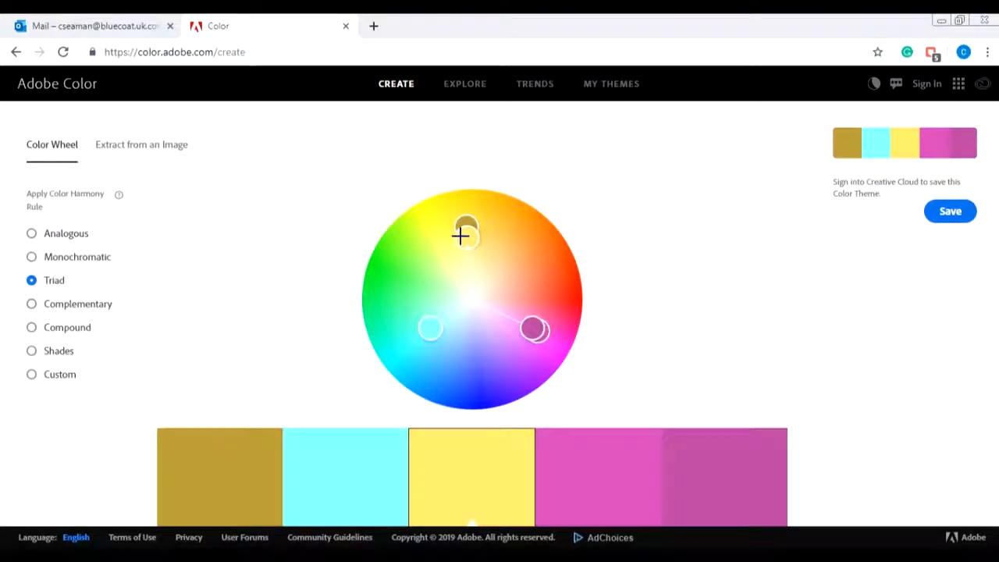
mouse_move(460, 236)
left_mouse_down()
mouse_move(450, 346)
mouse_move(486, 388)
mouse_move(502, 379)
left_mouse_up()
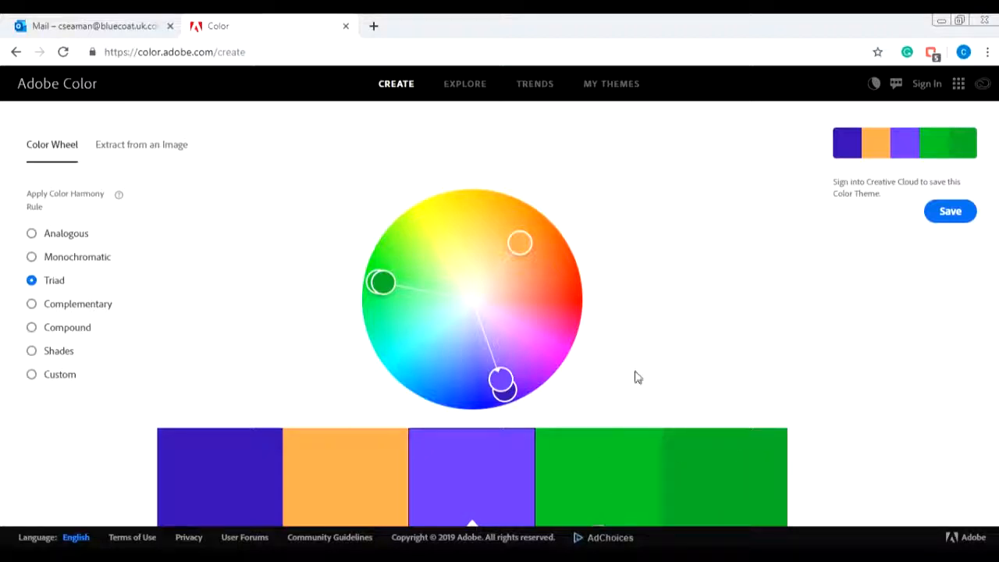
left_click(620, 469)
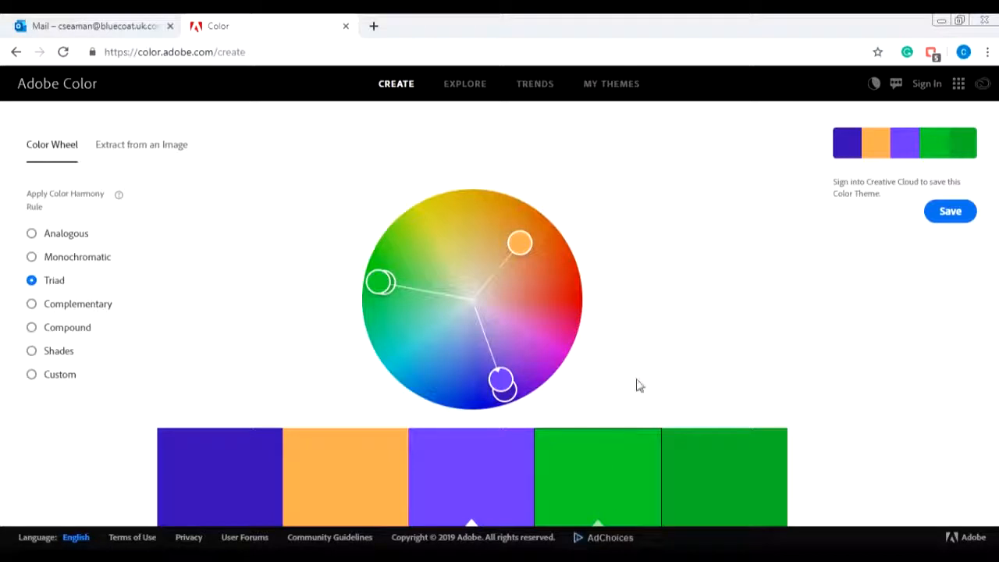
left_click_drag(388, 281, 504, 380)
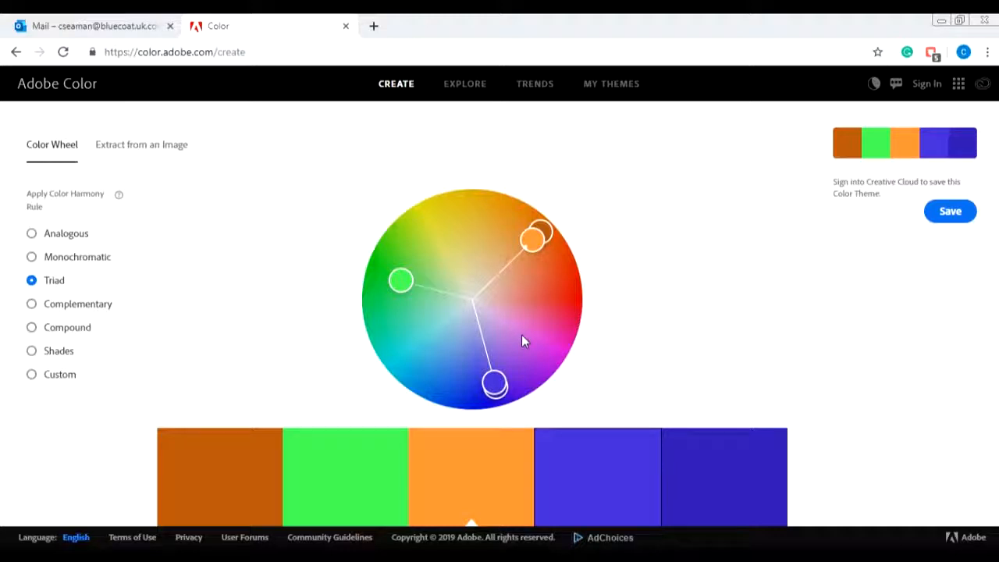
Apply the Monochromatic harmony rule, shift the palette to blue-violet, and keep the colour mode at RGB
left_click(100, 263)
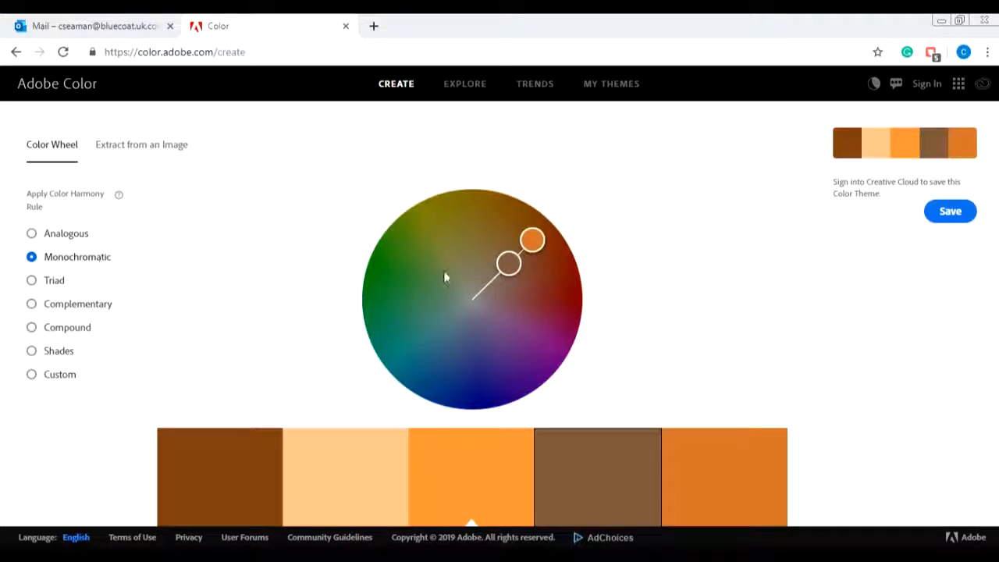
left_click_drag(531, 242, 490, 372)
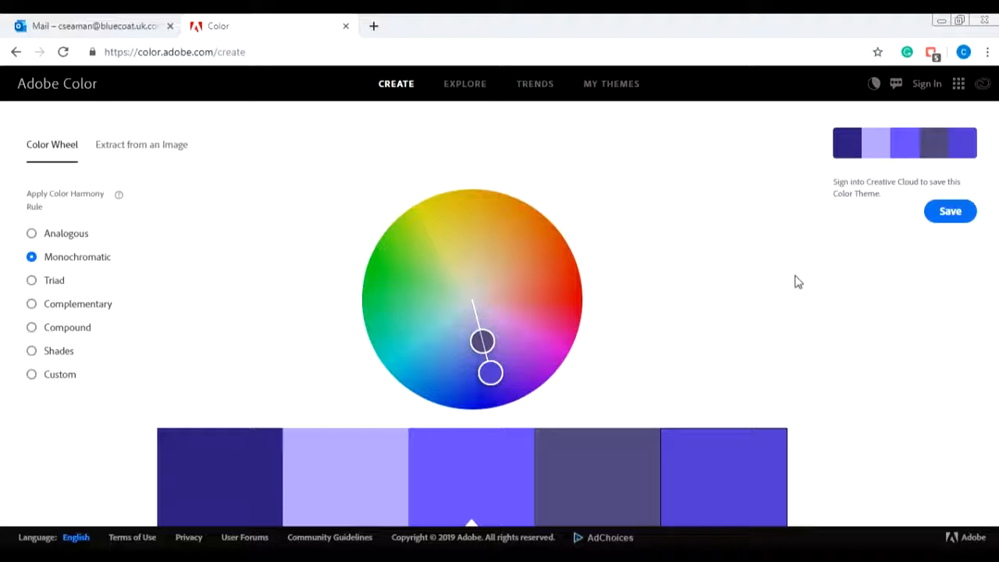
scroll(797, 282, "down", 2)
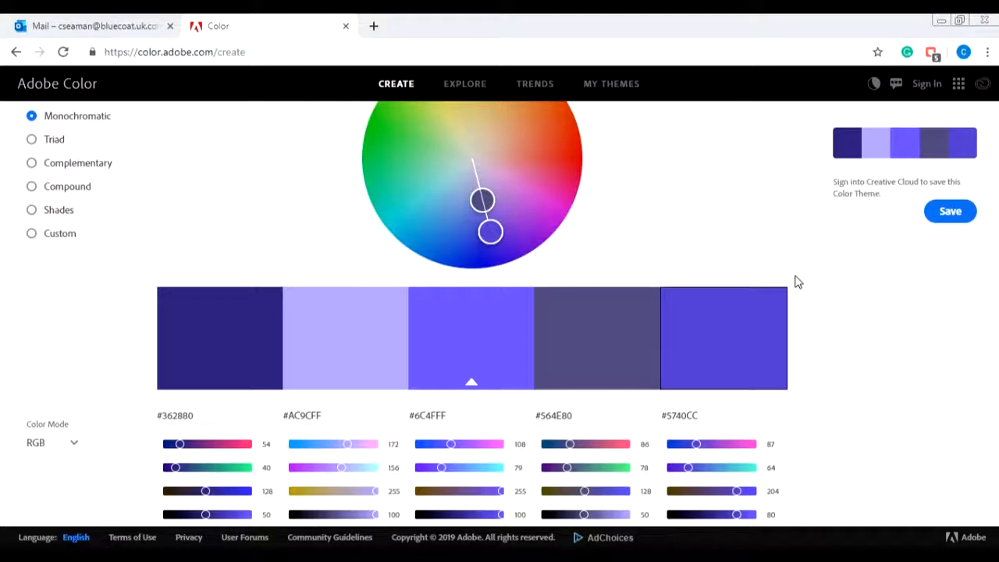
scroll(780, 278, "down", 1)
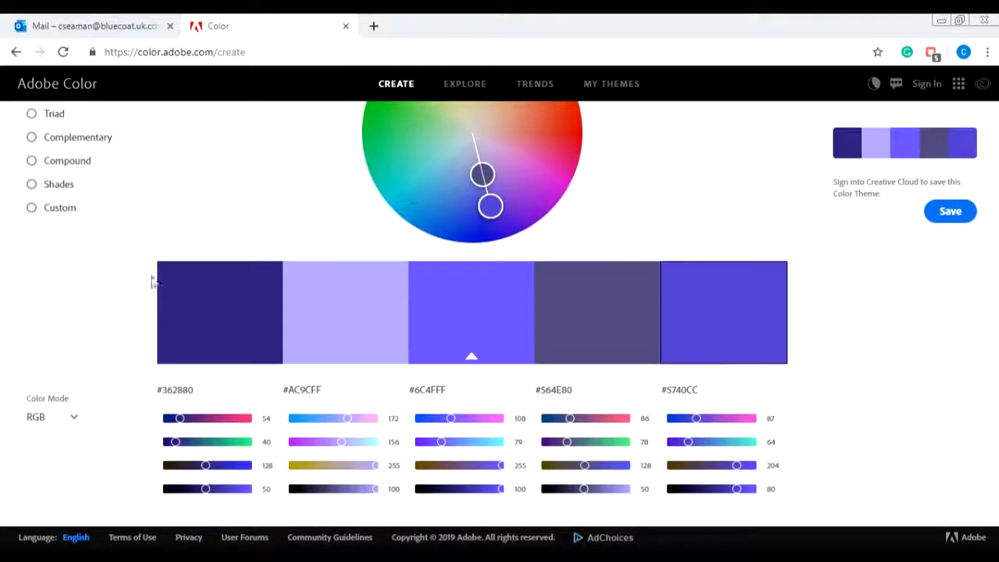
left_click(73, 417)
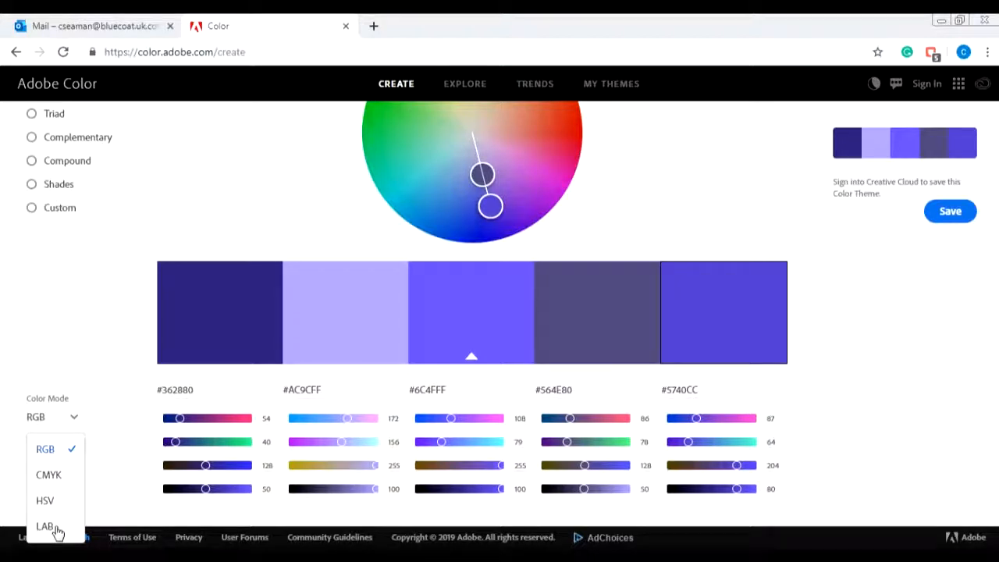
left_click(46, 452)
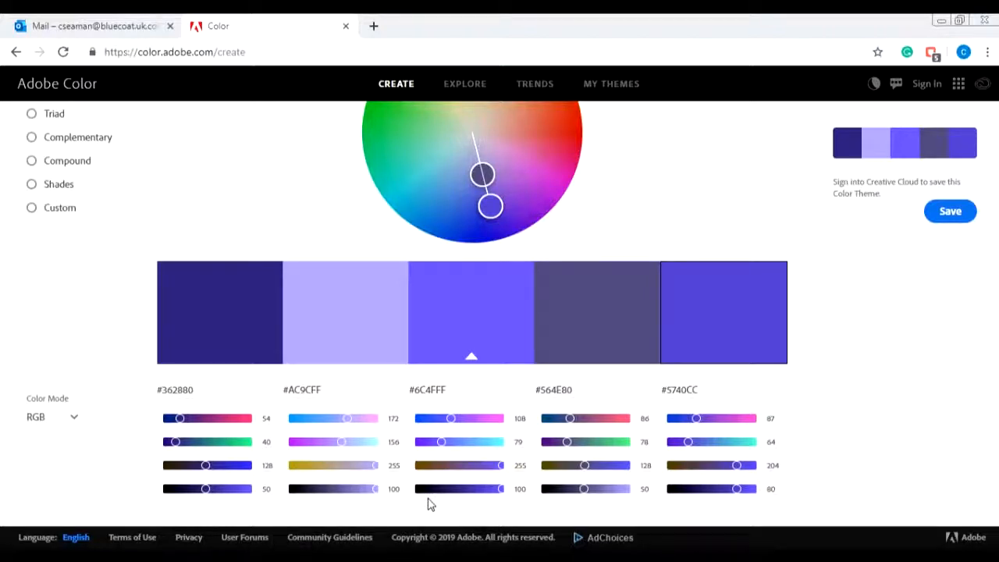
Switch to Flat Plan.indd in InDesign and draw a square about 24.75 mm wide on the pasteboard beside the text page
mouse_move(384, 559)
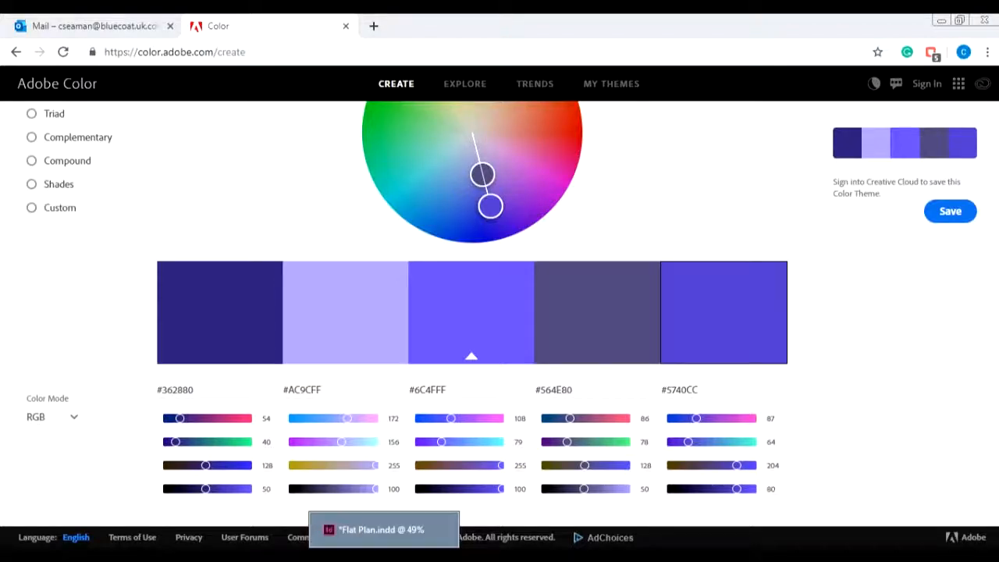
left_click(382, 529)
left_click(22, 270)
left_click_drag(92, 267, 126, 300)
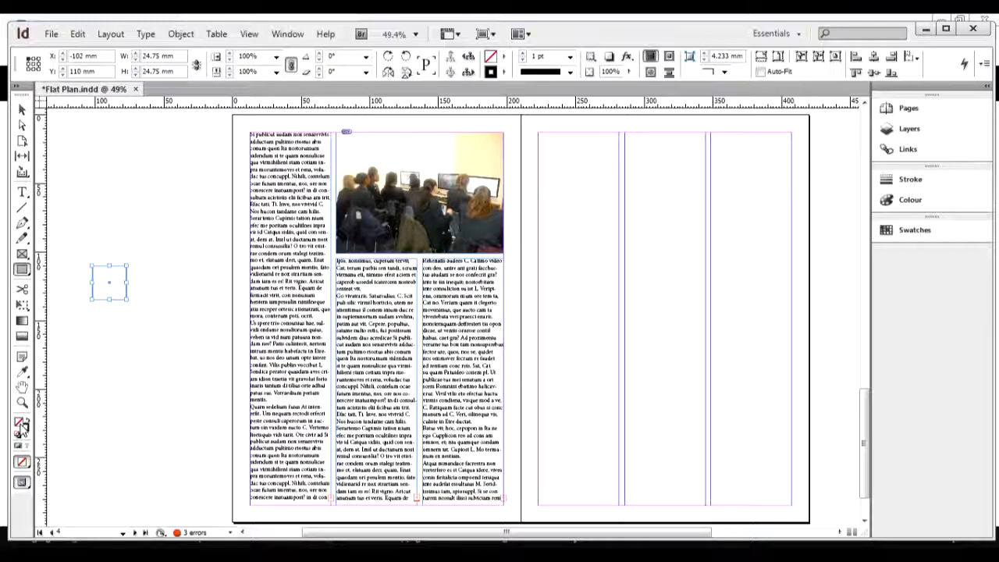
Fill the new square with RGB 54, 40, 128 and deselect it
double_click(22, 424)
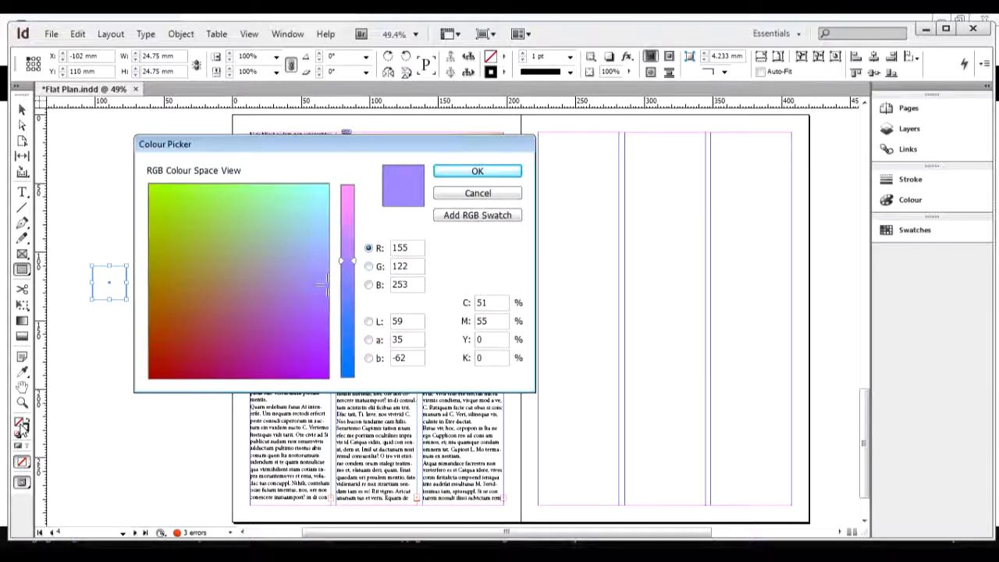
double_click(399, 248)
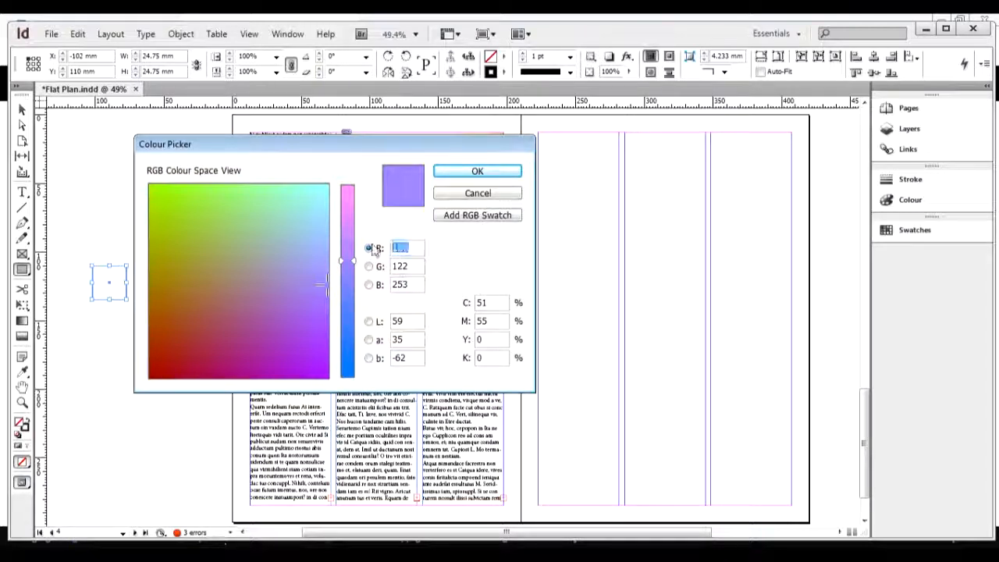
type("54")
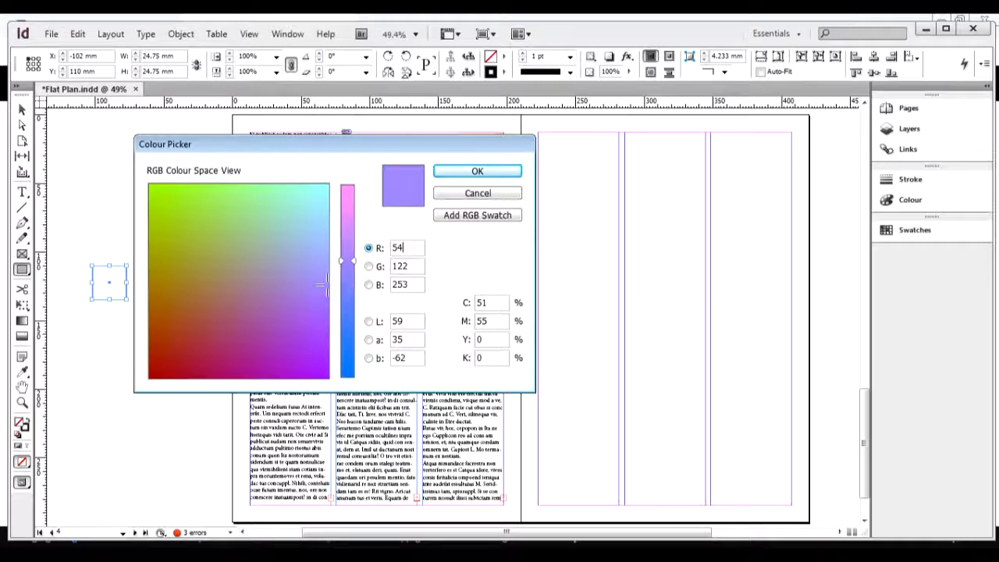
key("Tab")
type("40")
key("Tab")
type("128")
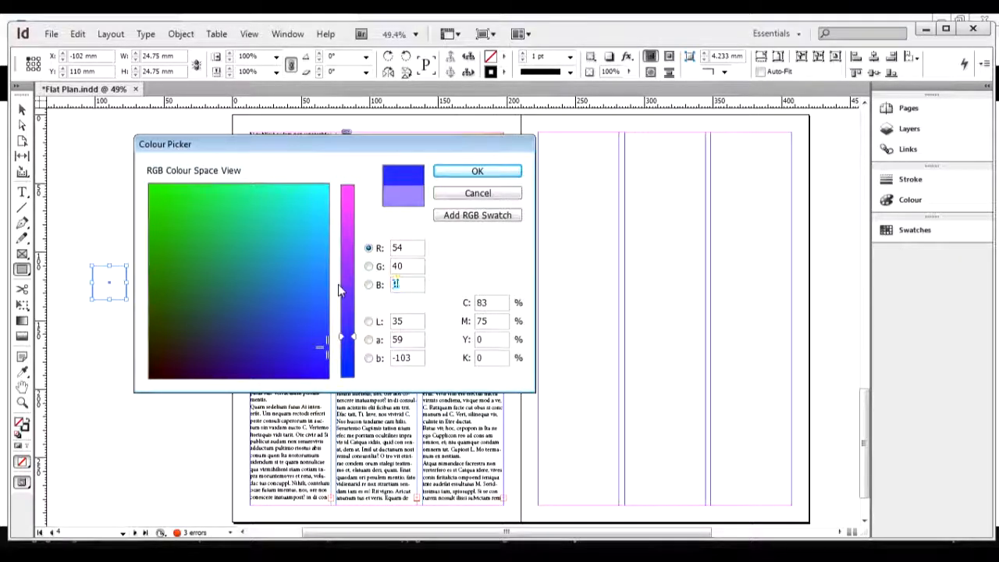
left_click(495, 170)
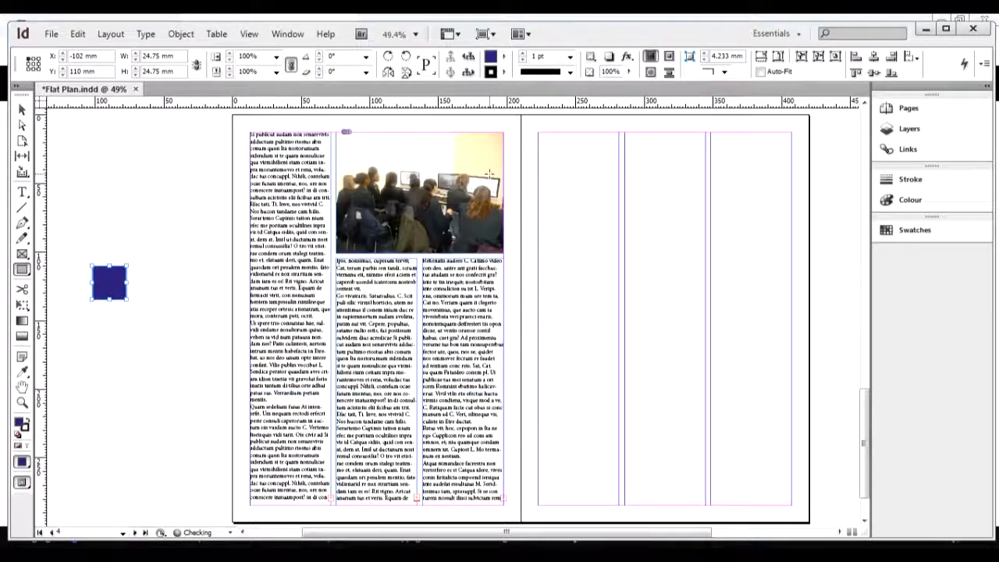
left_click(21, 111)
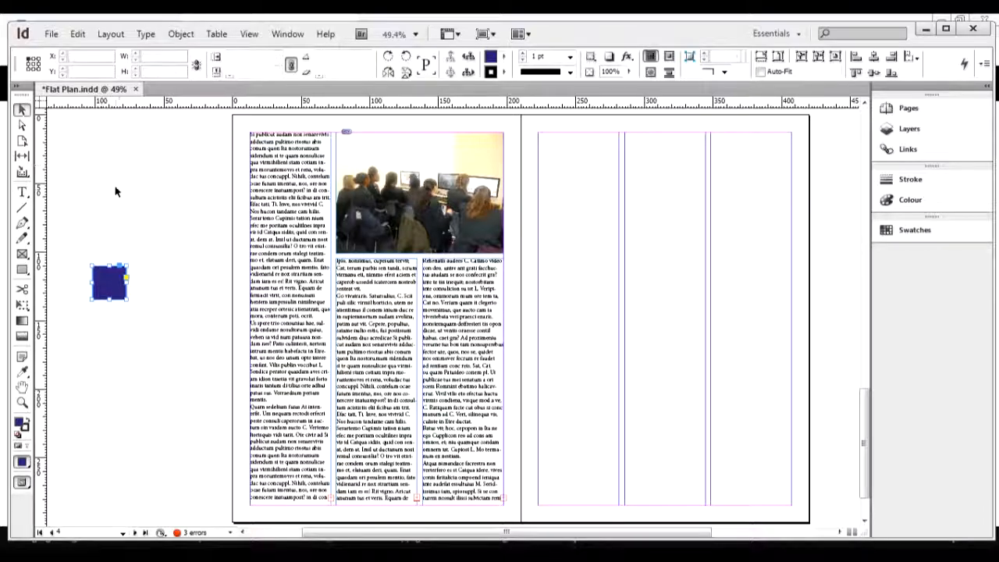
left_click(125, 205)
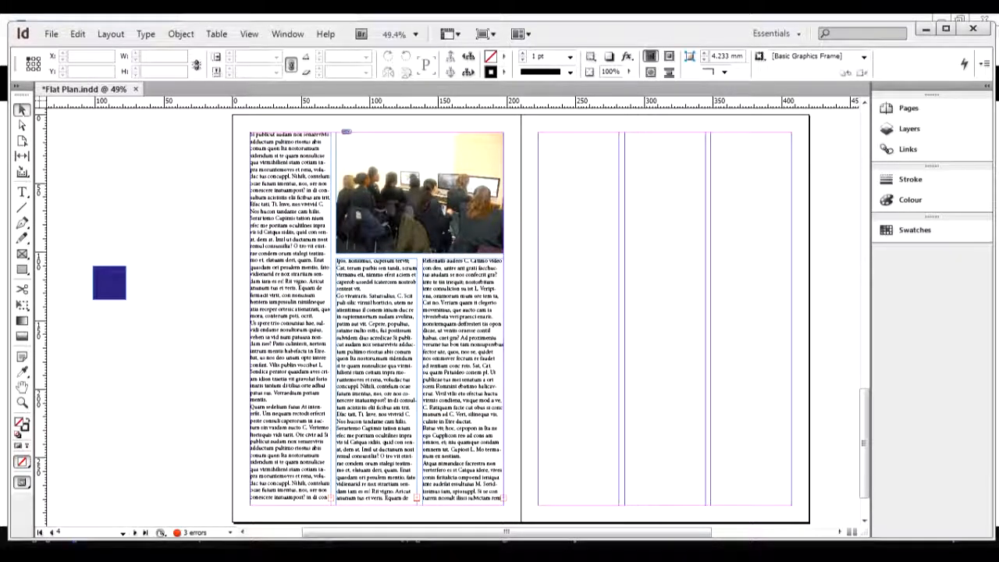
Draw four more unfilled squares about 25 mm wide and arrange all five in a row on the pasteboard
left_click(22, 269)
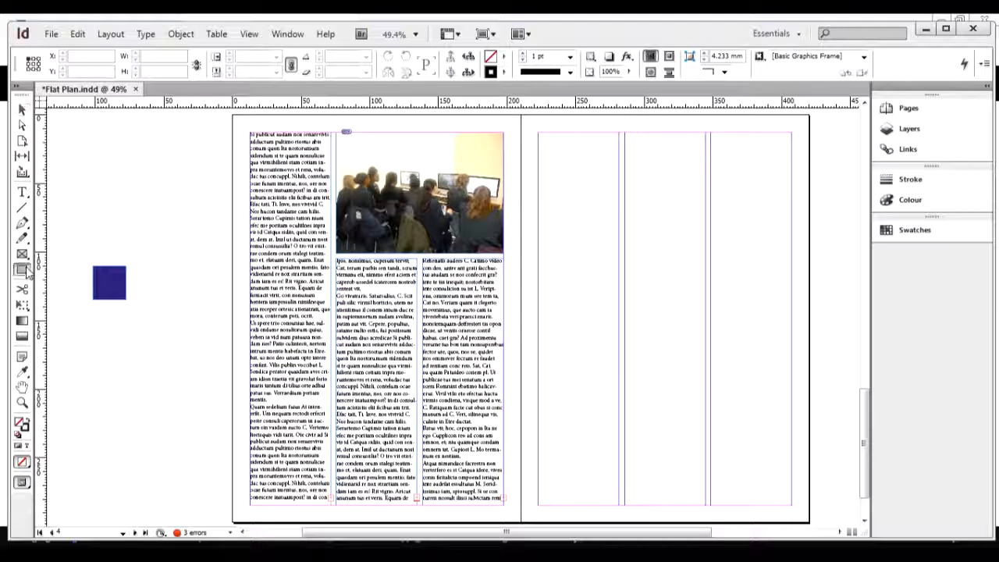
mouse_move(129, 266)
left_mouse_down()
mouse_move(166, 300)
mouse_move(187, 285)
mouse_move(201, 299)
mouse_move(234, 289)
mouse_move(246, 300)
left_mouse_up()
key("v")
mouse_move(92, 232)
left_mouse_down()
mouse_move(205, 288)
mouse_move(128, 265)
mouse_move(214, 286)
mouse_move(153, 289)
mouse_move(159, 349)
mouse_move(198, 331)
mouse_move(228, 361)
left_mouse_up()
key("m")
key("v")
left_click(169, 226)
Capture the Adobe Color palette page in the browser, paste the screenshot into Flat Plan.indd in InDesign, and move it clear of the squares
left_click(200, 552)
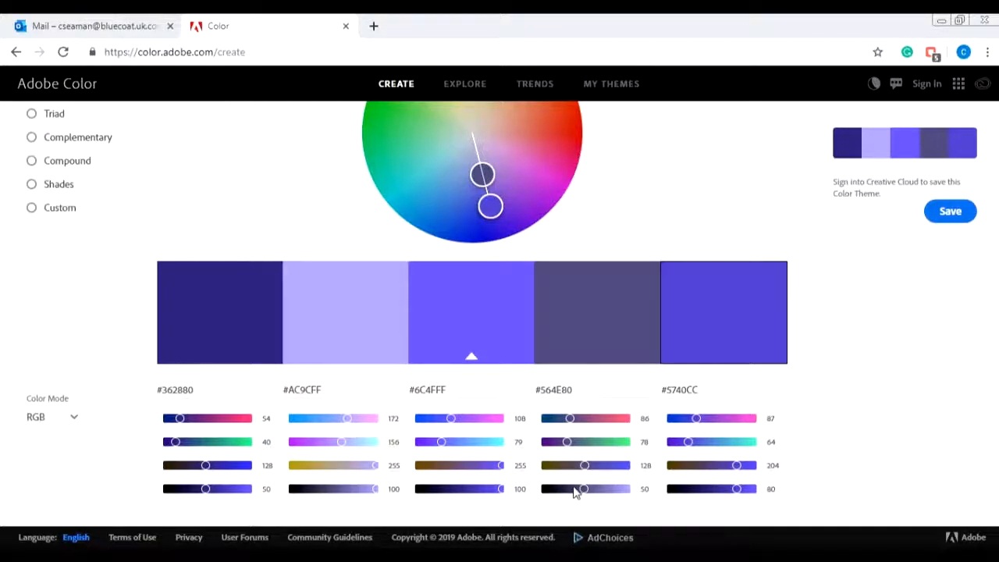
key("alt+Tab")
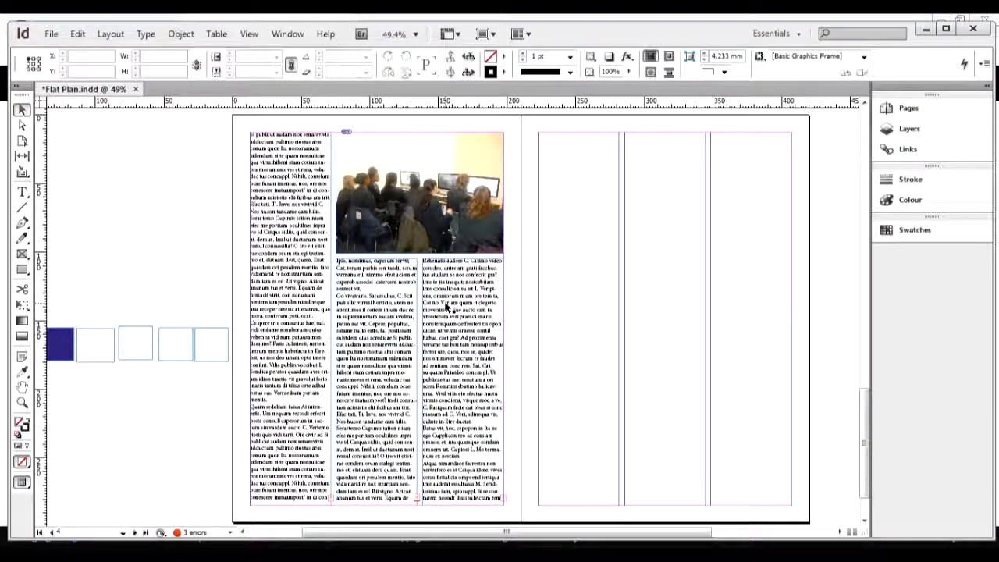
key("ctrl+v")
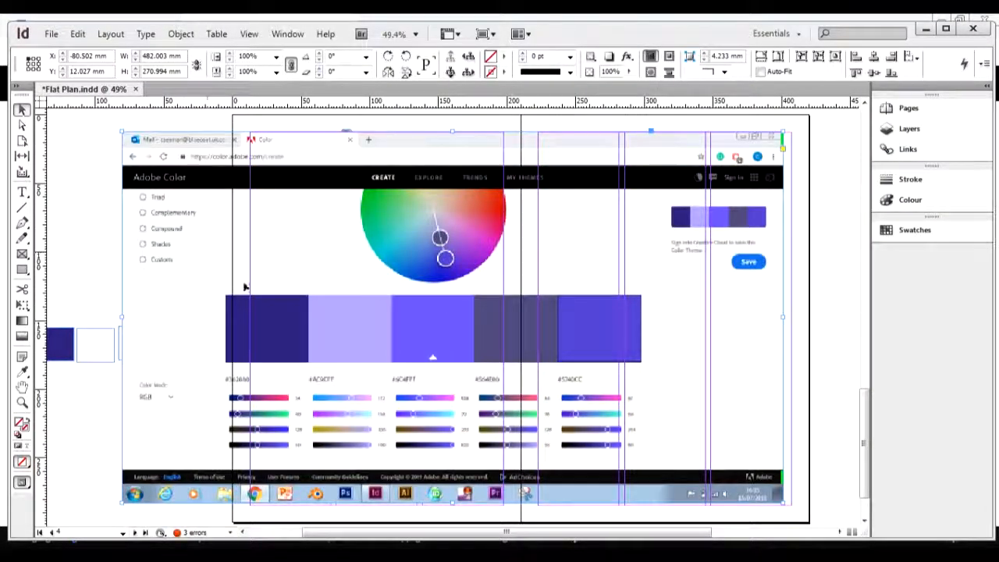
left_click_drag(210, 273, 359, 247)
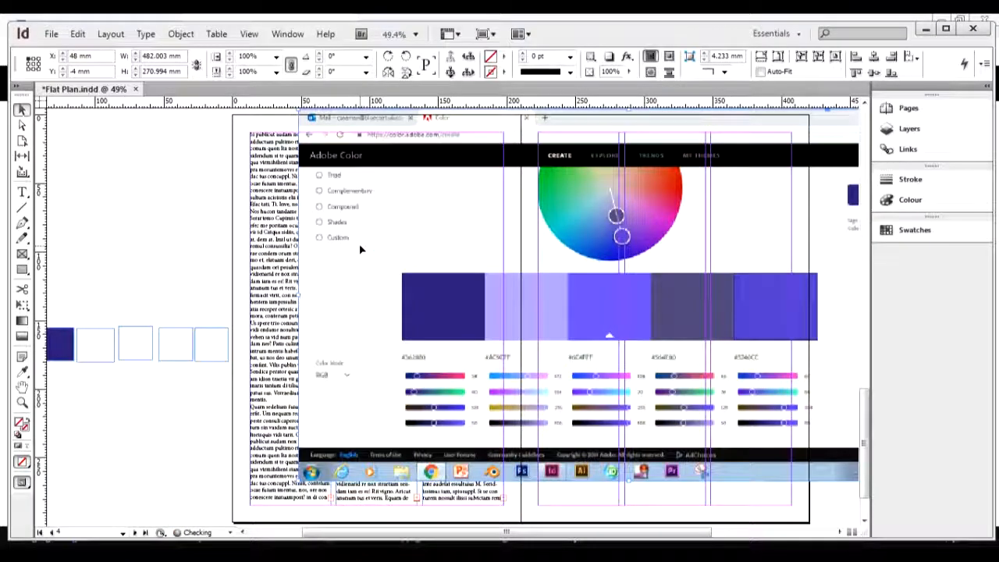
Fill the second square with the light lilac sampled from the pasted palette using the Eyedropper
left_click(95, 329)
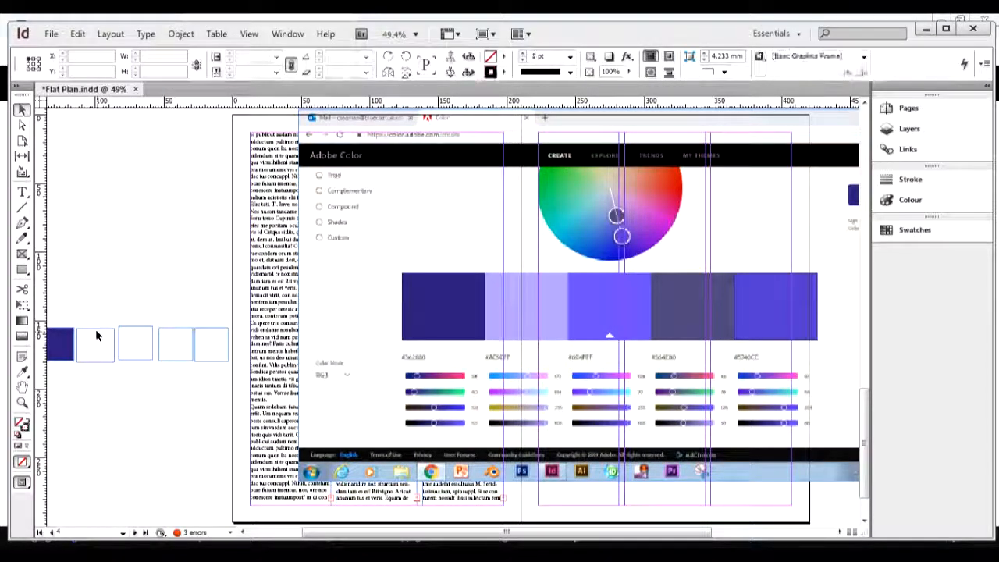
left_click(93, 334)
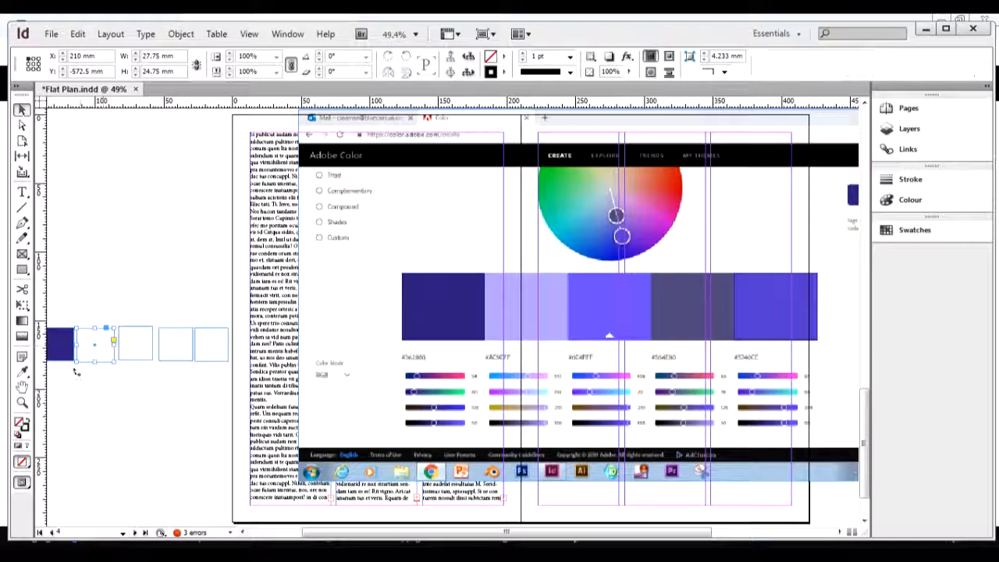
left_click(22, 373)
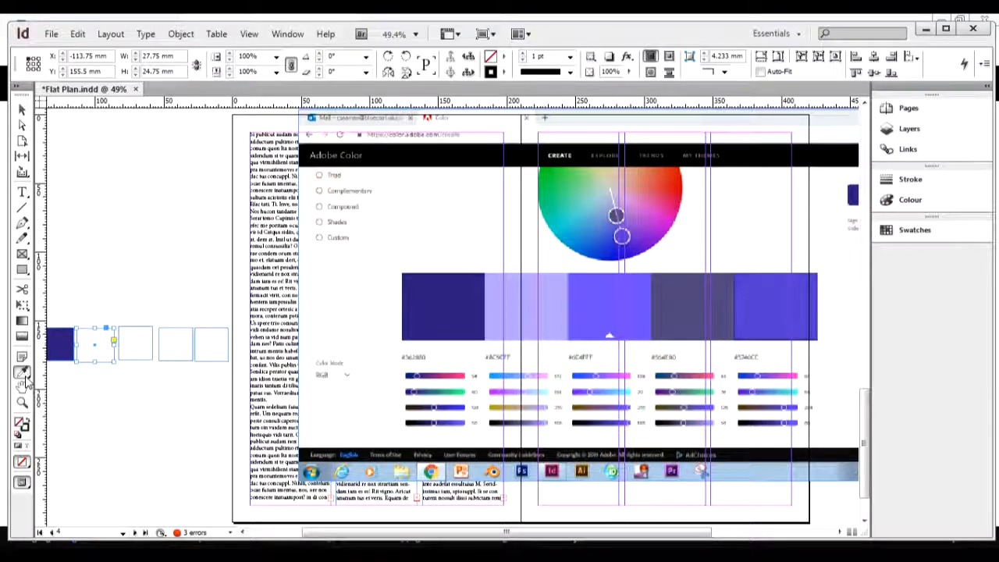
left_click(554, 296)
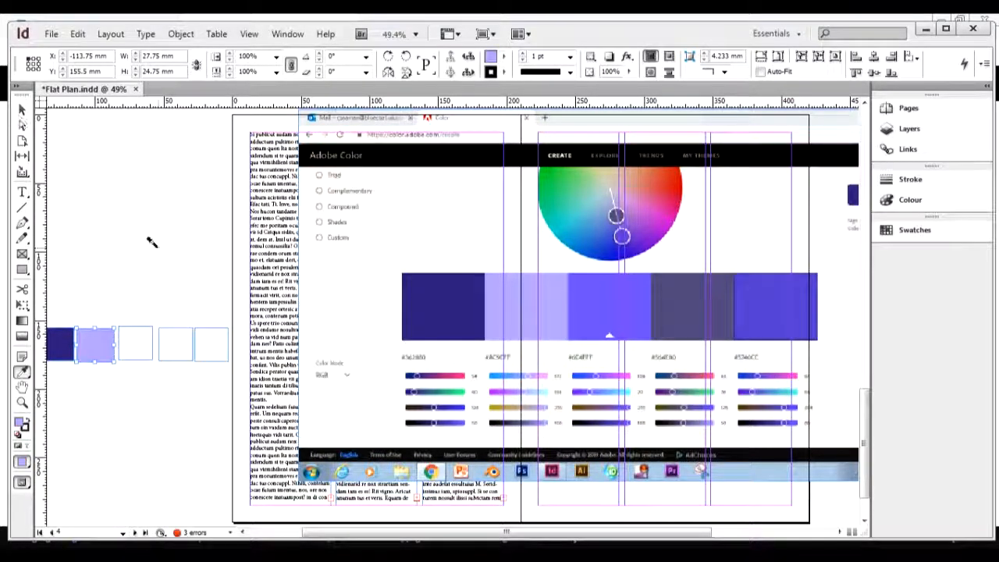
Fill the third square with the bright blue-violet sampled from the middle swatch of the pasted palette
left_click(23, 110)
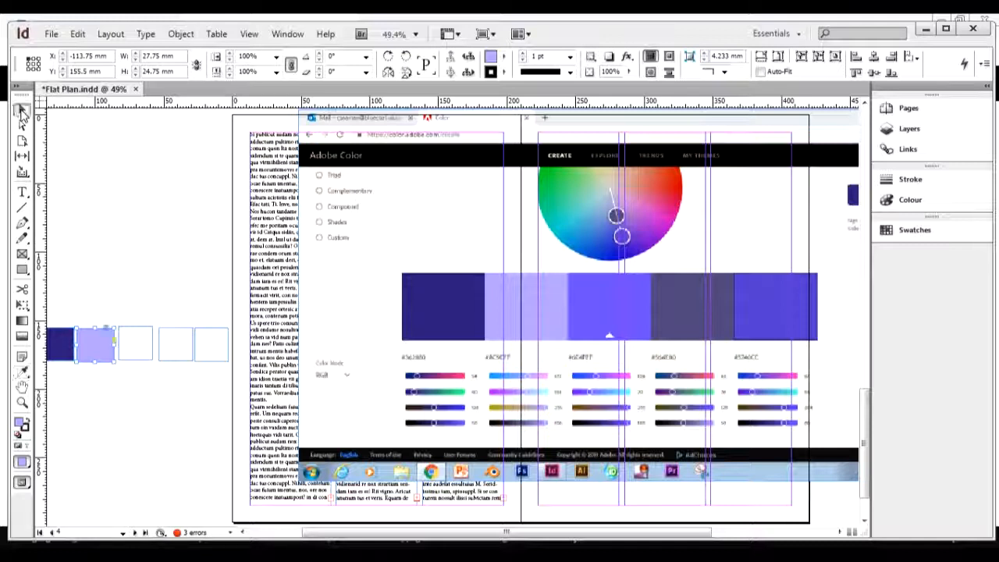
left_click(136, 345)
left_click(22, 373)
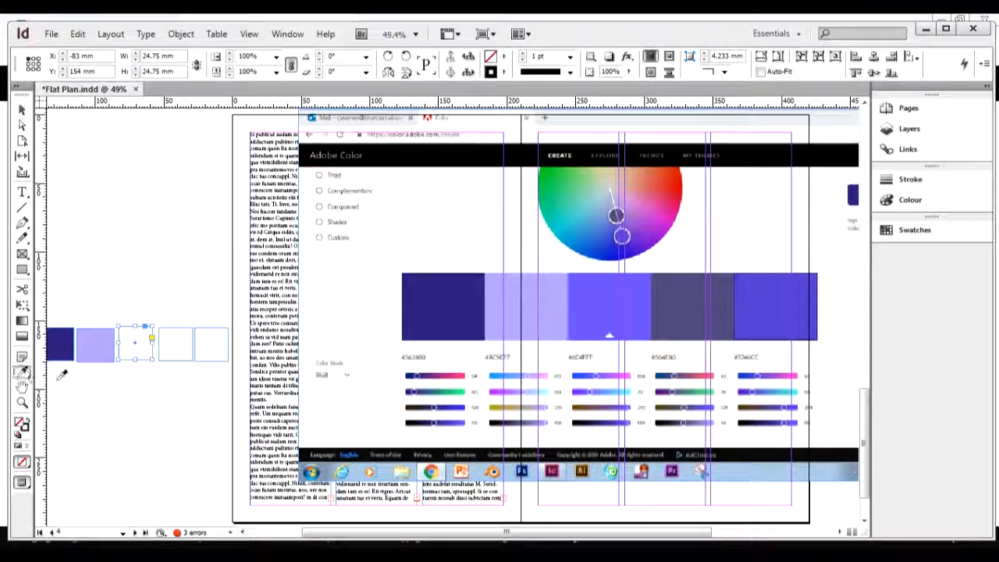
left_click(638, 297)
Fill the fourth square with the dark grey-purple sampled from the fourth swatch of the pasted palette
left_click(23, 111)
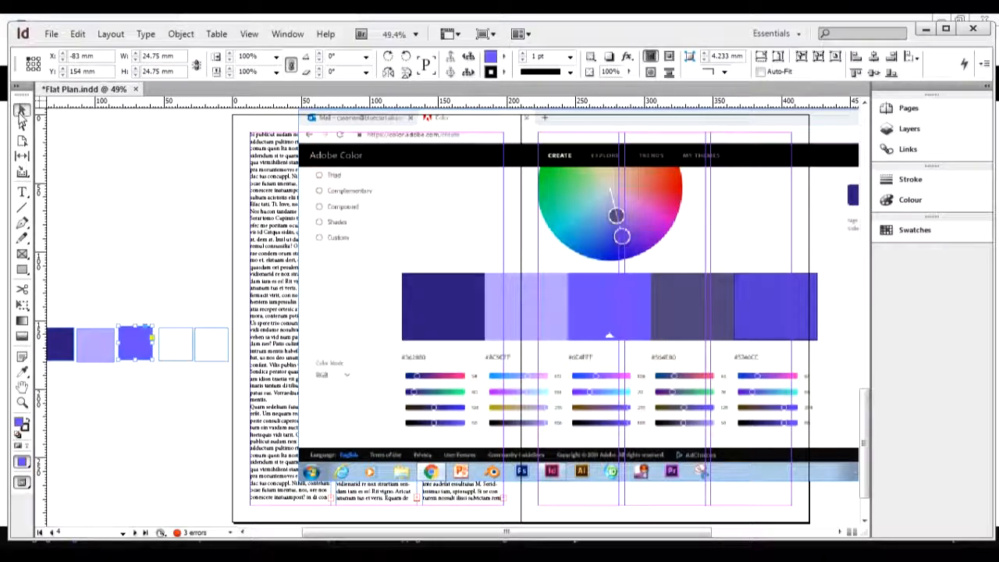
left_click(175, 344)
left_click(23, 372)
left_click(680, 270)
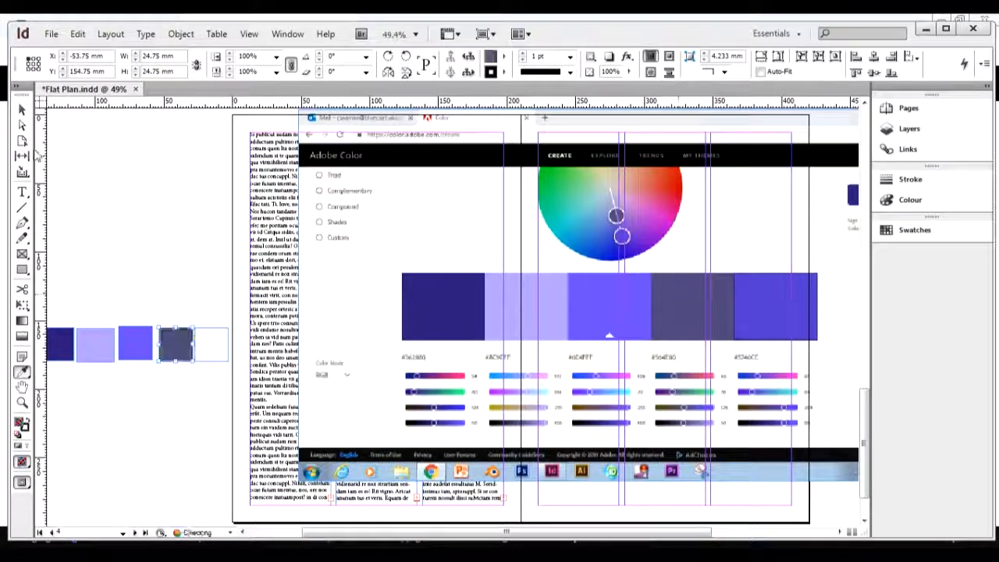
Fill the fifth square with the medium blue-violet sampled from the last swatch of the pasted palette
left_click(22, 110)
left_click(163, 261)
left_click(216, 353)
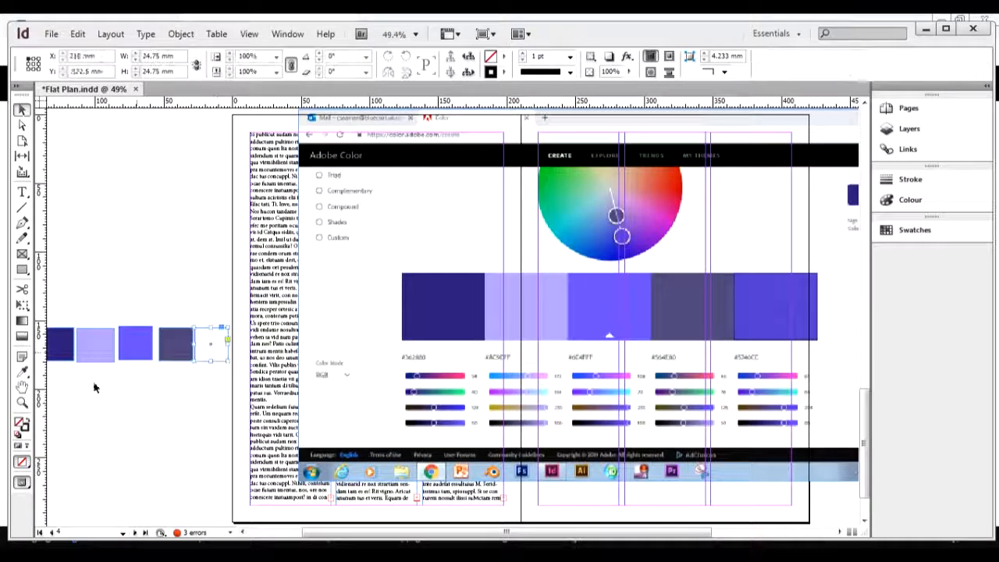
left_click(22, 372)
left_click(769, 301)
Delete the pasted Adobe Color screenshot from the spread, keeping the five colour squares
left_click(23, 110)
left_click(129, 187)
left_click(374, 237)
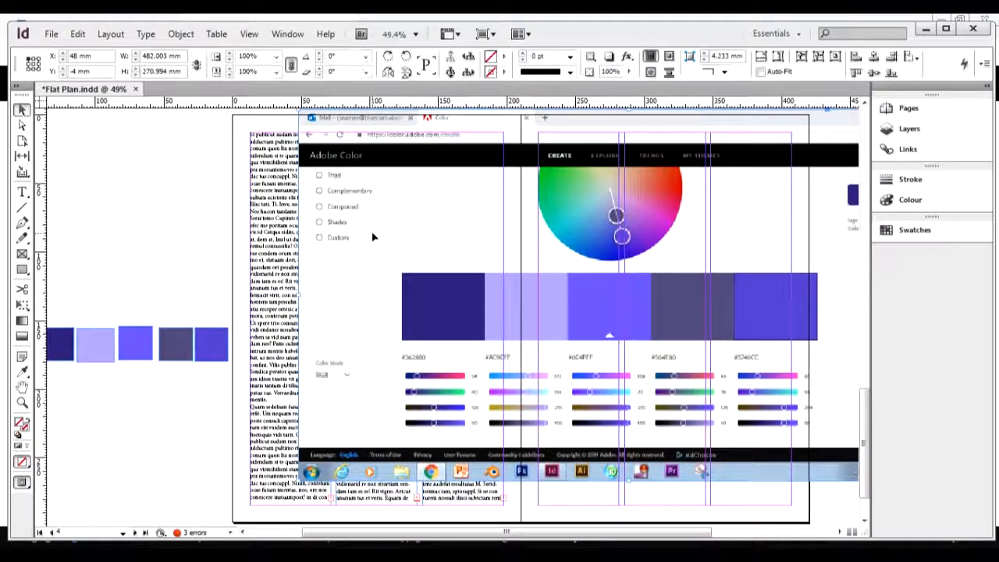
key("Delete")
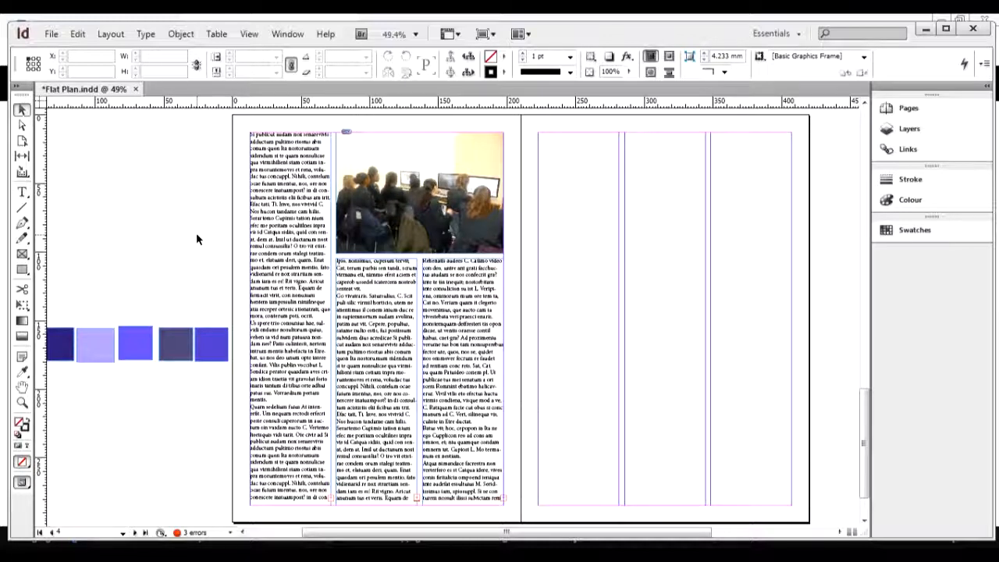
scroll(431, 537, "left", 2)
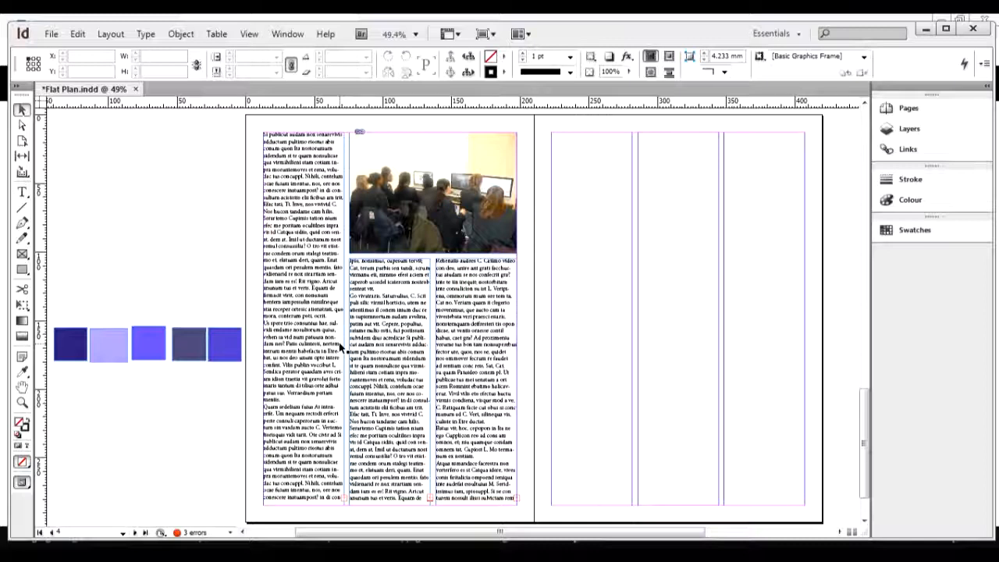
Enlarge the middle square to about 27.75 × 28 mm and change its fill to white
left_click(148, 341)
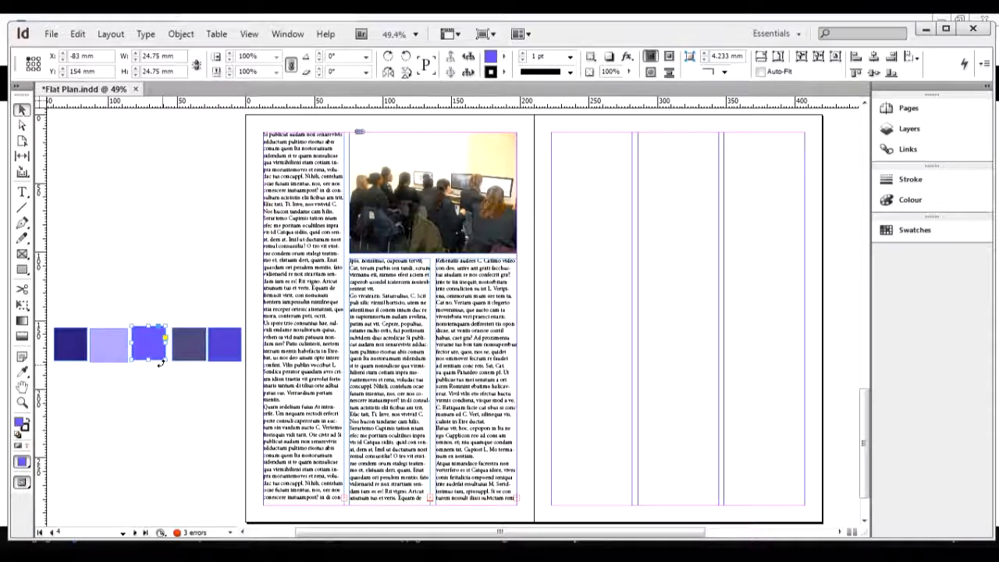
left_click(157, 273)
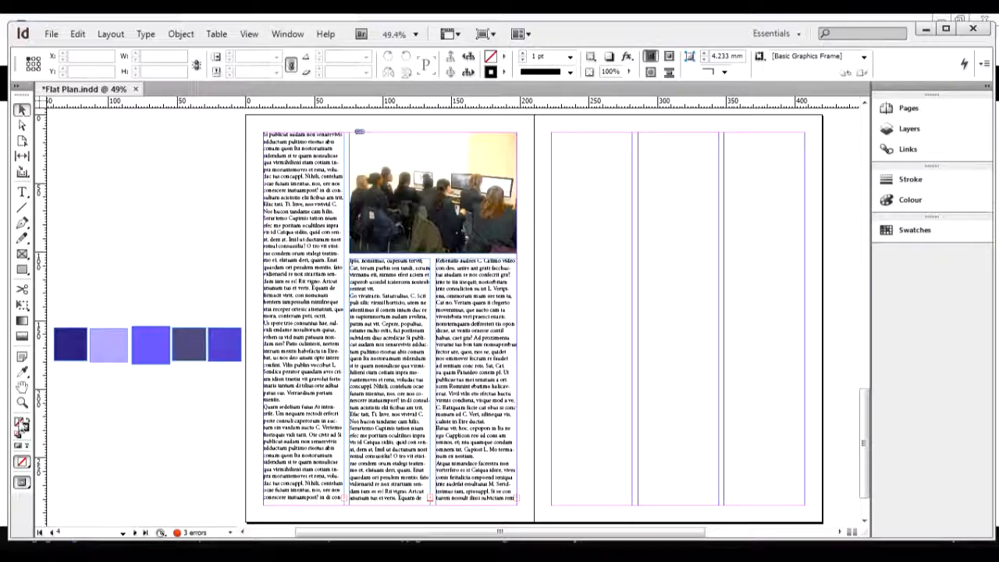
left_click(168, 348)
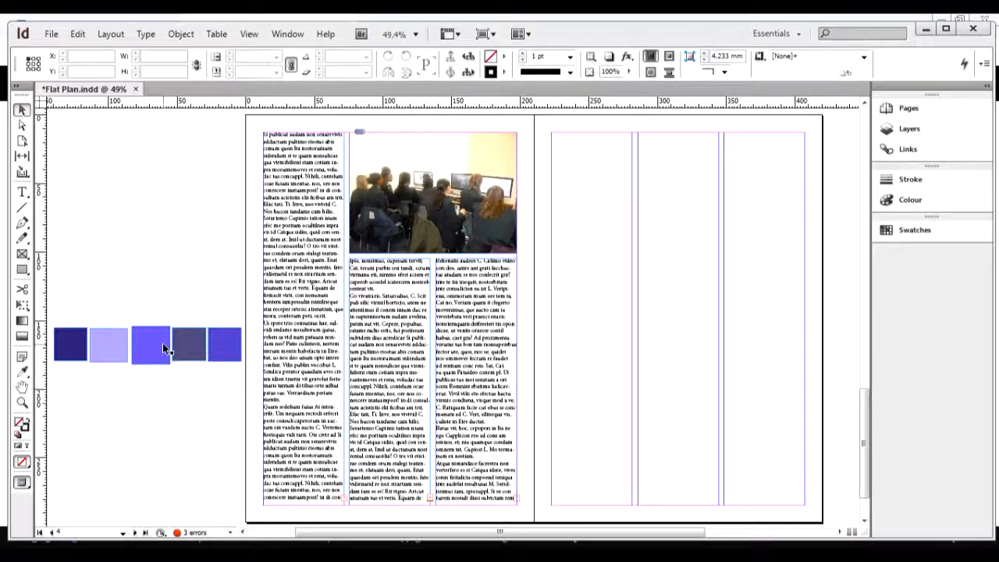
double_click(20, 426)
left_click_drag(287, 236, 352, 158)
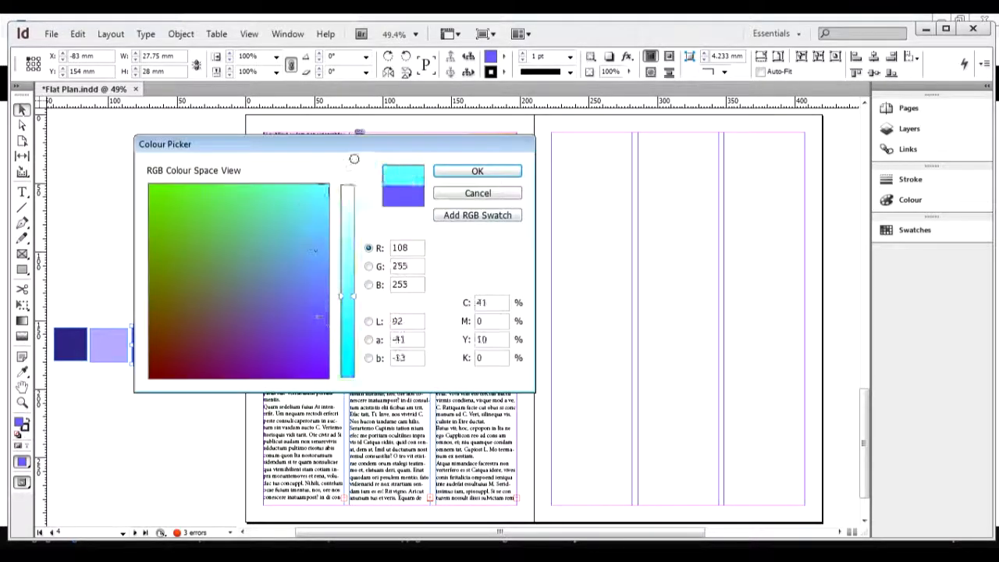
left_click_drag(346, 220, 352, 152)
left_click(477, 171)
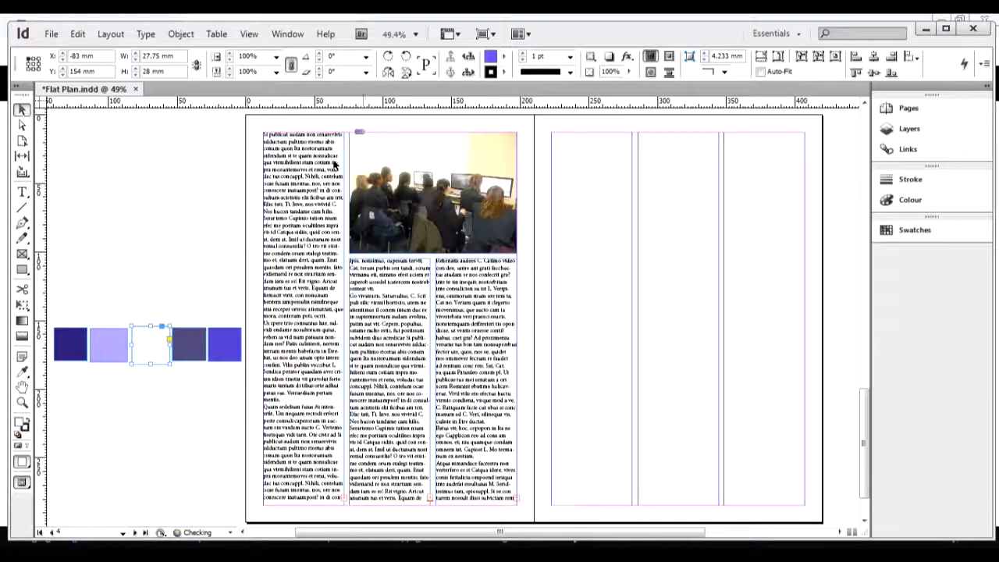
left_click(211, 210)
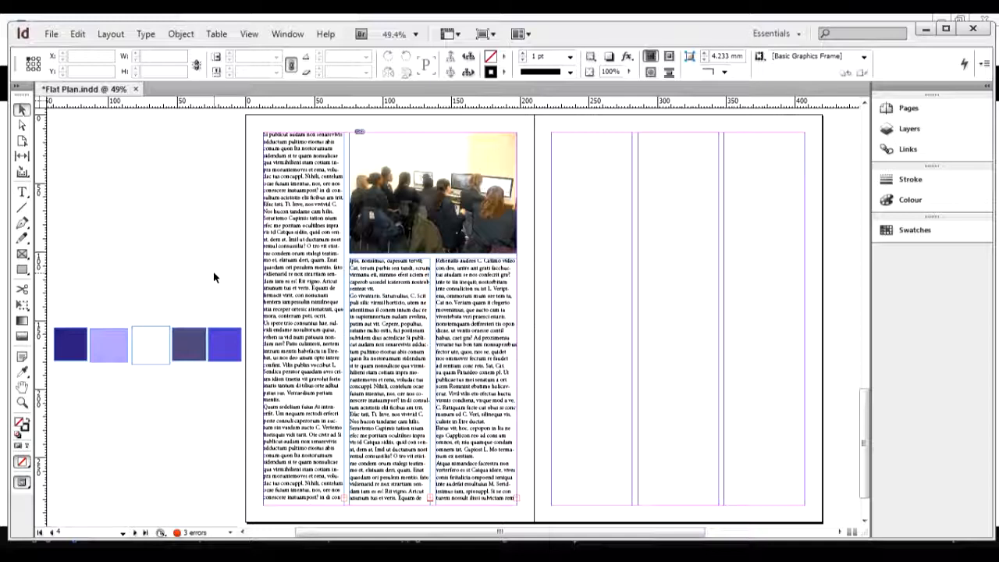
Draw a 420 × 297 mm rectangle covering both pages of the A-Master spread
left_click(908, 110)
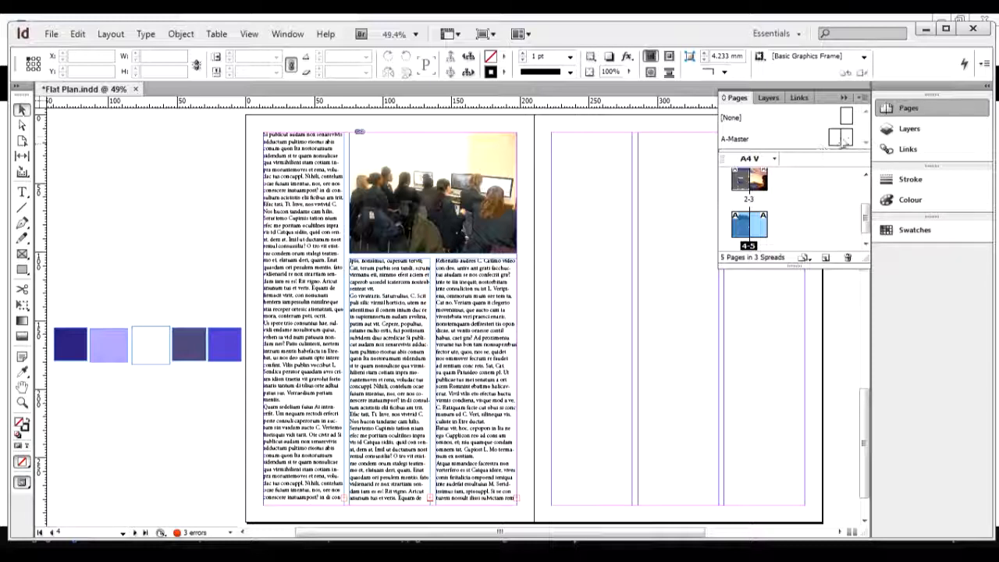
double_click(837, 139)
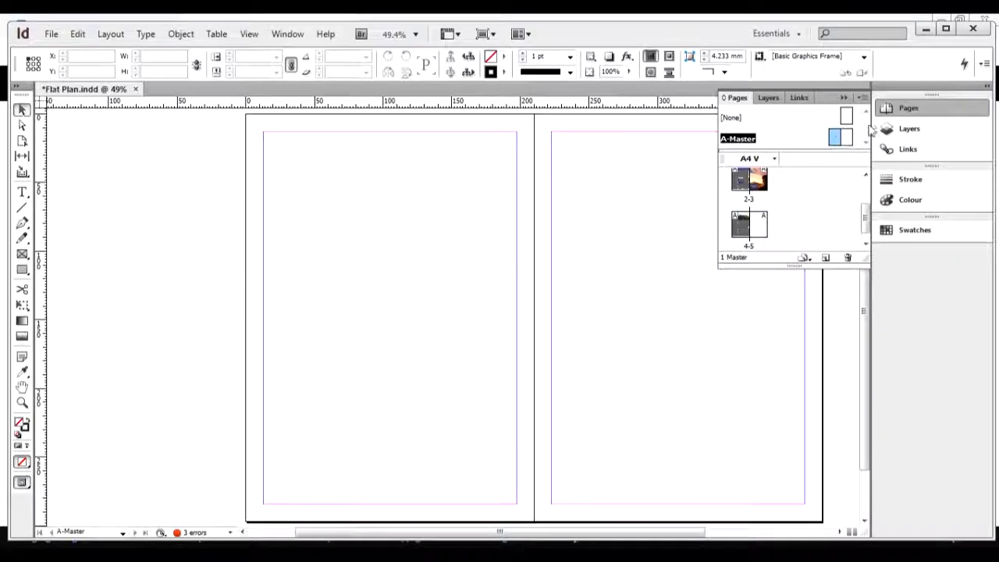
left_click_drag(665, 532, 732, 530)
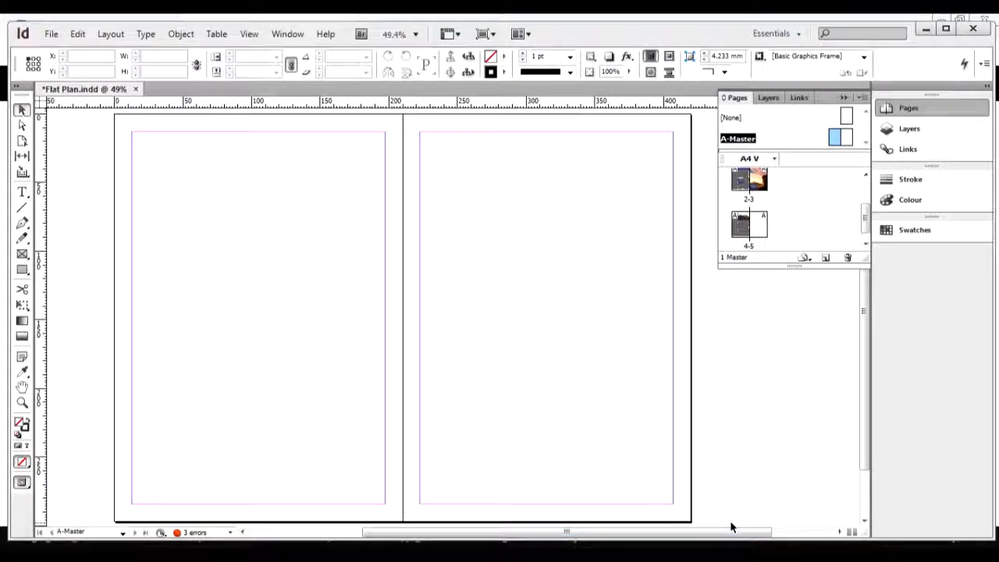
left_click(22, 269)
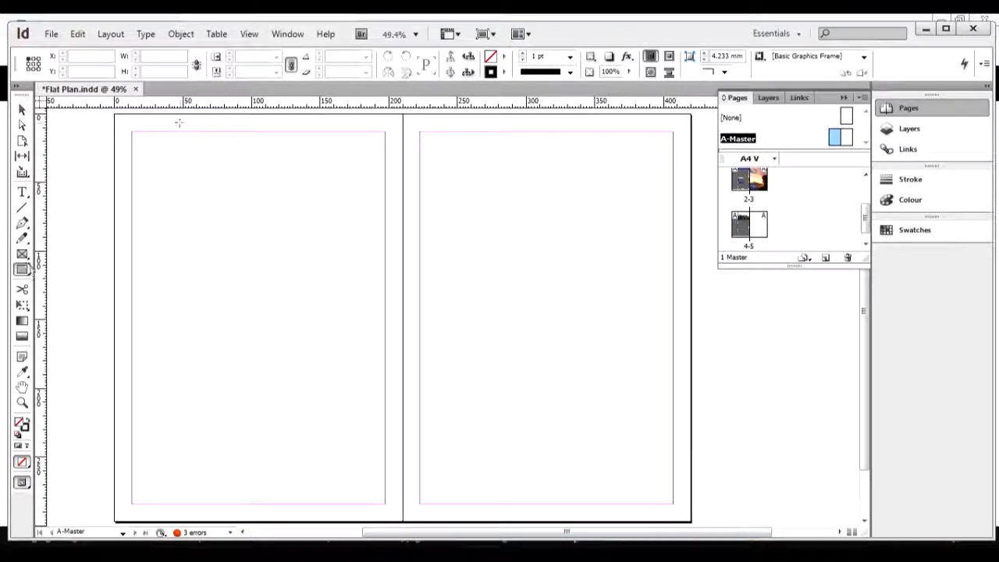
left_click_drag(115, 117, 691, 519)
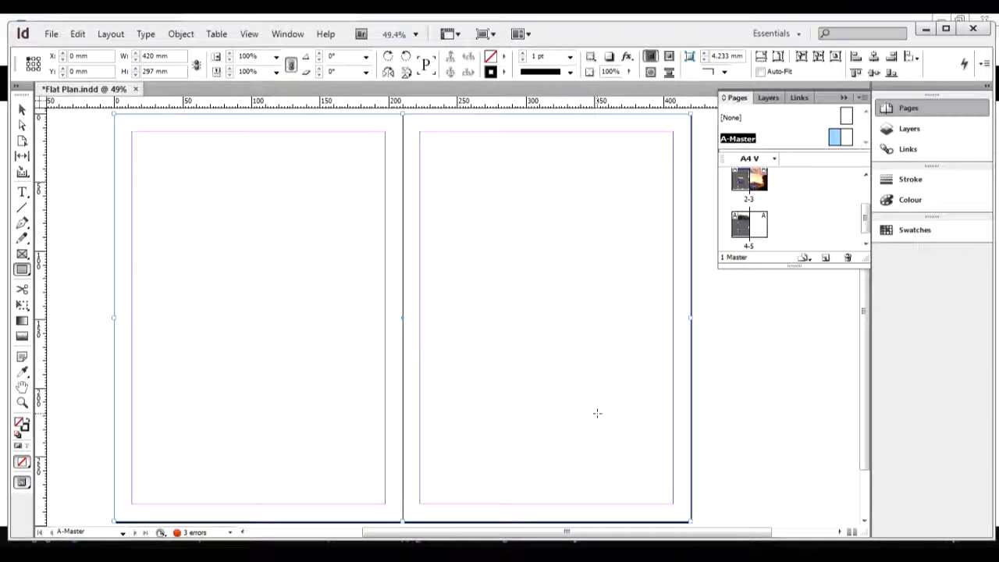
Fill the A-Master background rectangle with the dark grey-purple sampled from the fourth square and return to pages 4-5
double_click(749, 224)
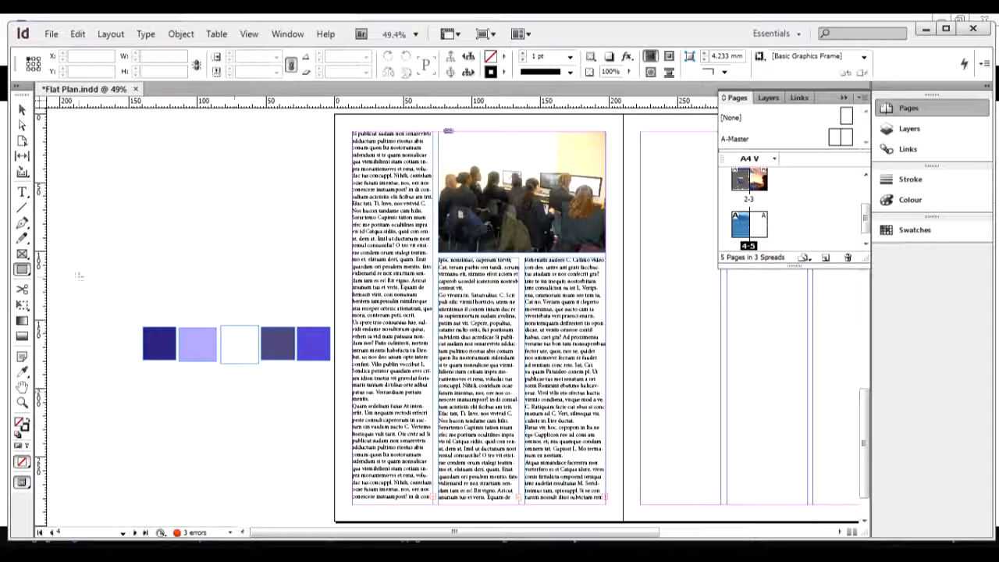
left_click(22, 372)
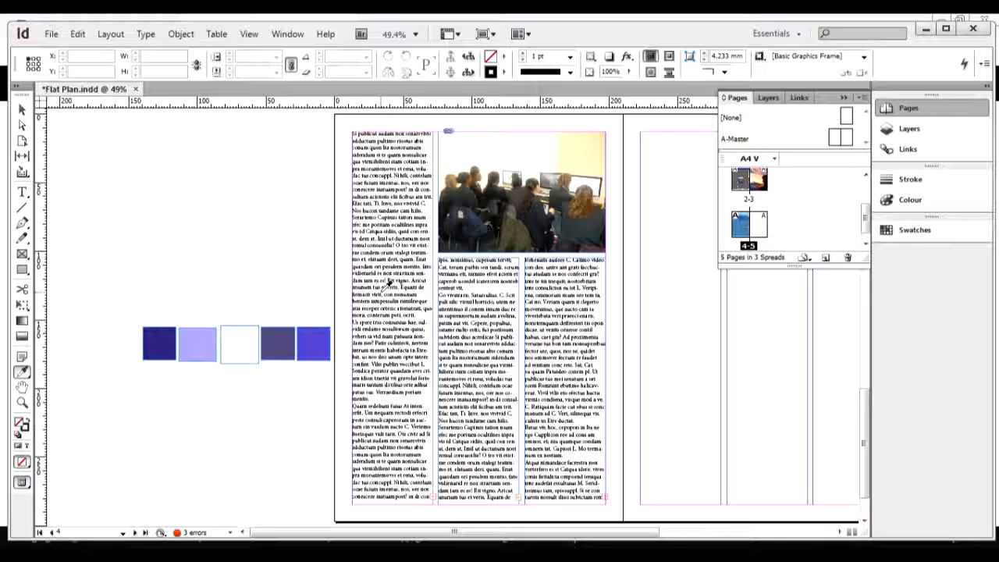
left_click(278, 344)
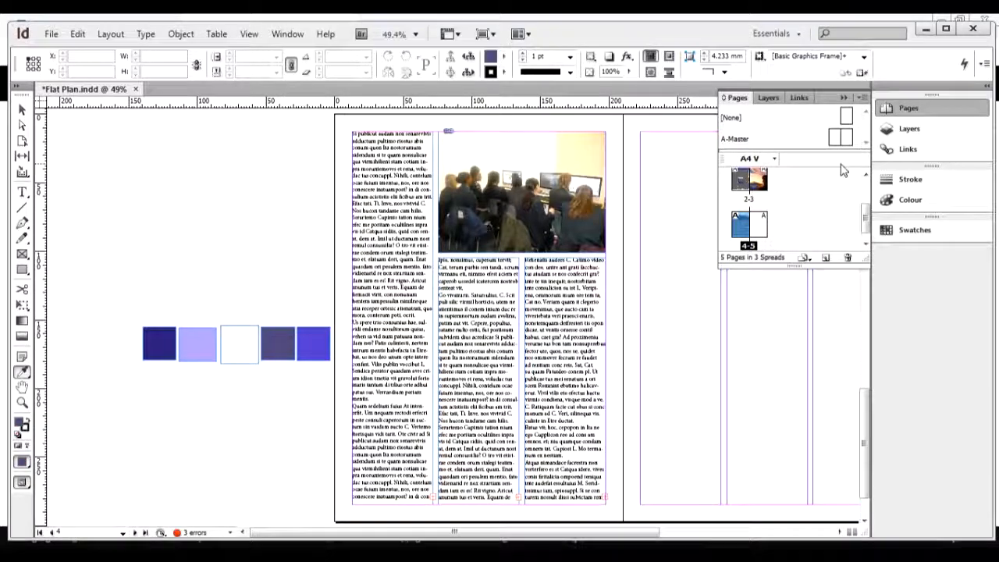
double_click(839, 139)
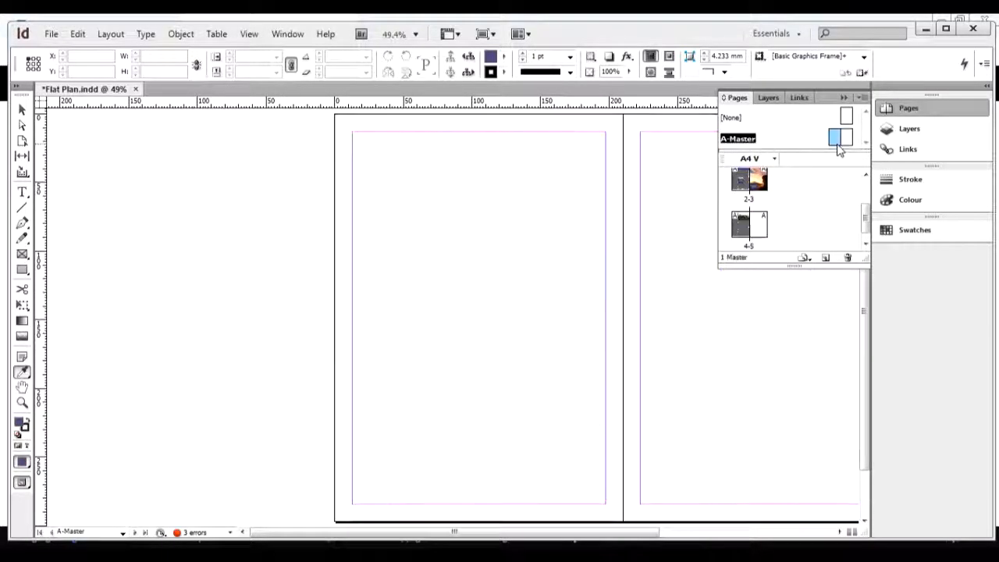
left_click(550, 288)
left_click(22, 109)
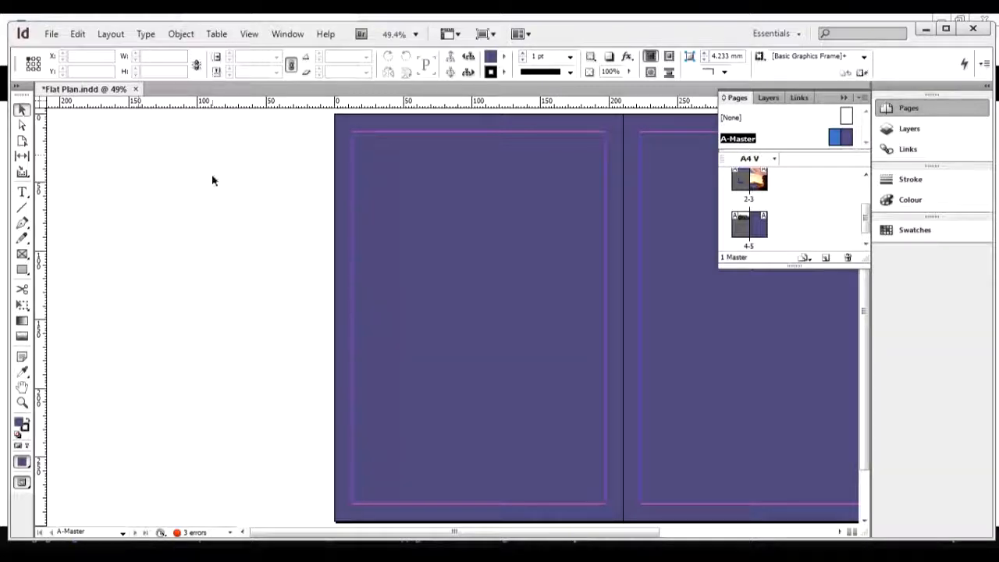
double_click(741, 228)
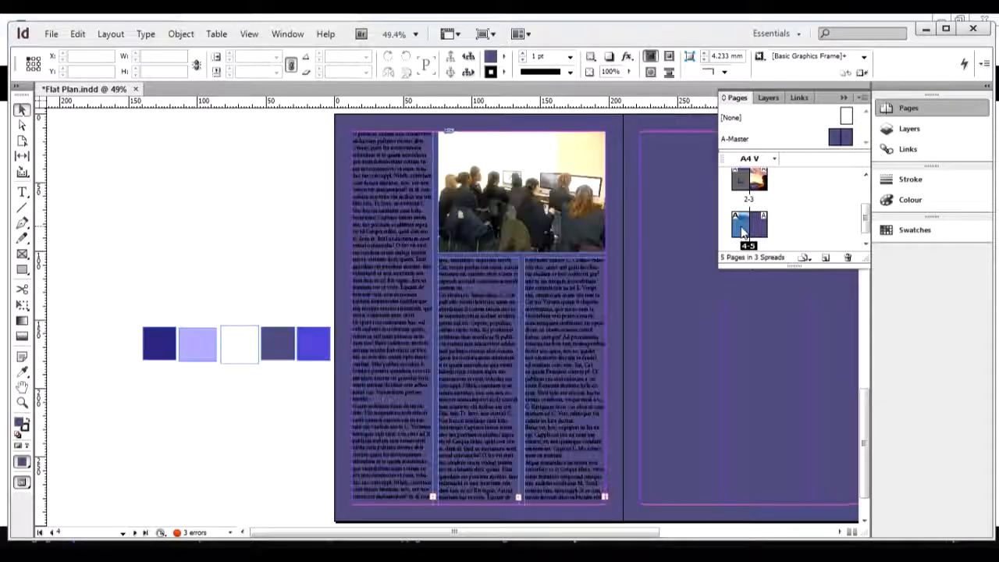
Create a new paragraph style with the third column's text frame on page 4 selected
scroll(700, 257, "up", 3)
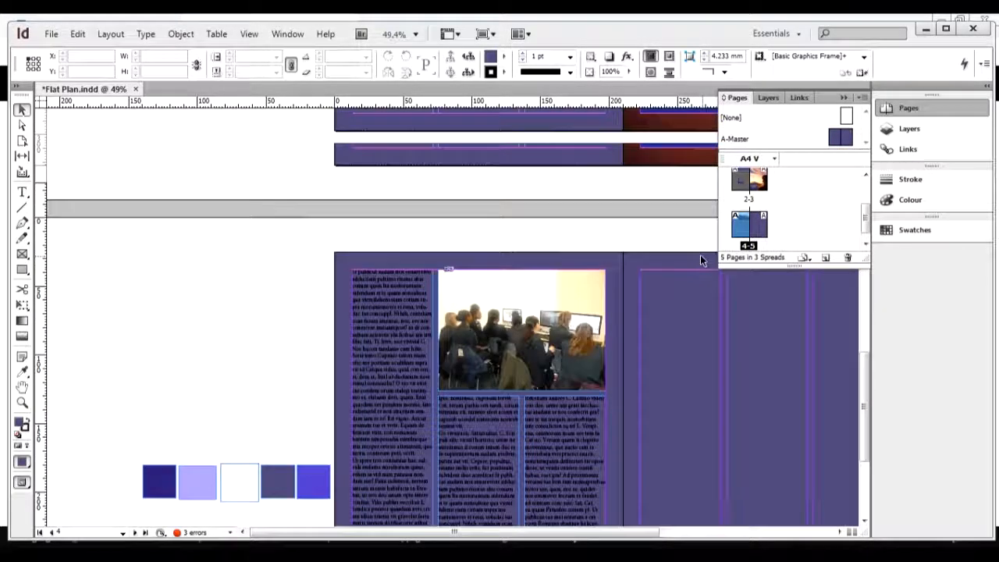
scroll(700, 256, "up", 4)
scroll(620, 266, "down", 6)
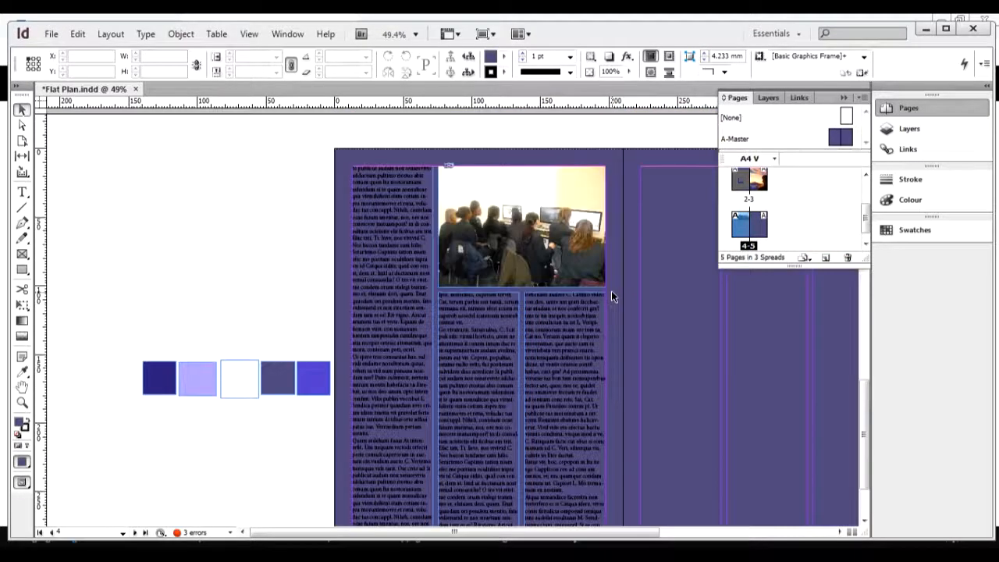
scroll(611, 290, "down", 1)
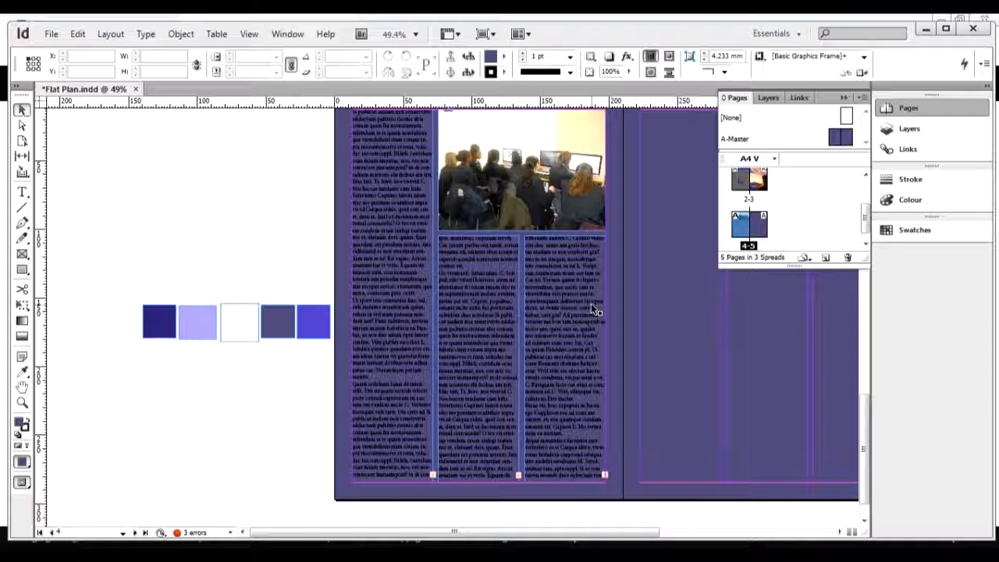
left_click(457, 287)
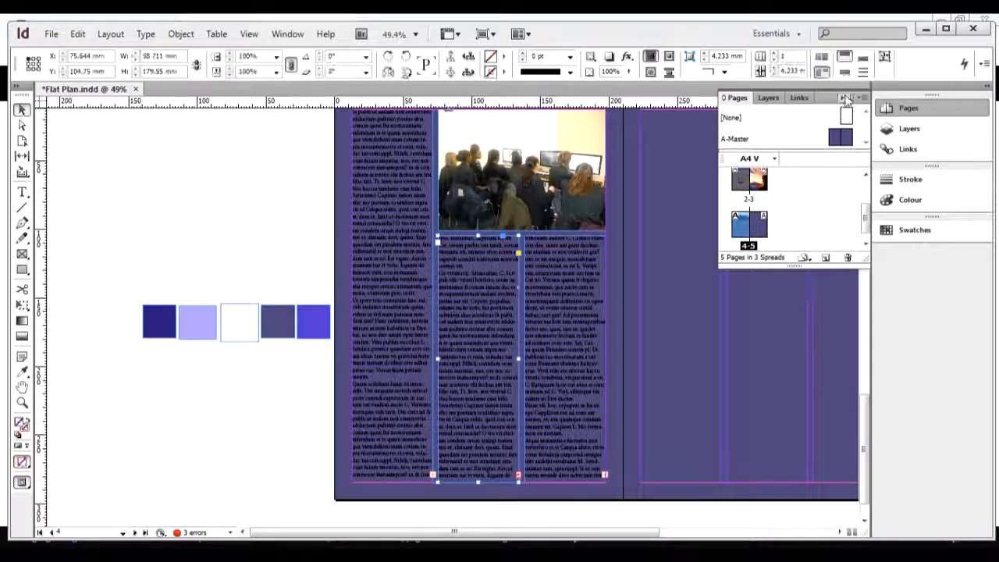
left_click(845, 98)
left_click(288, 33)
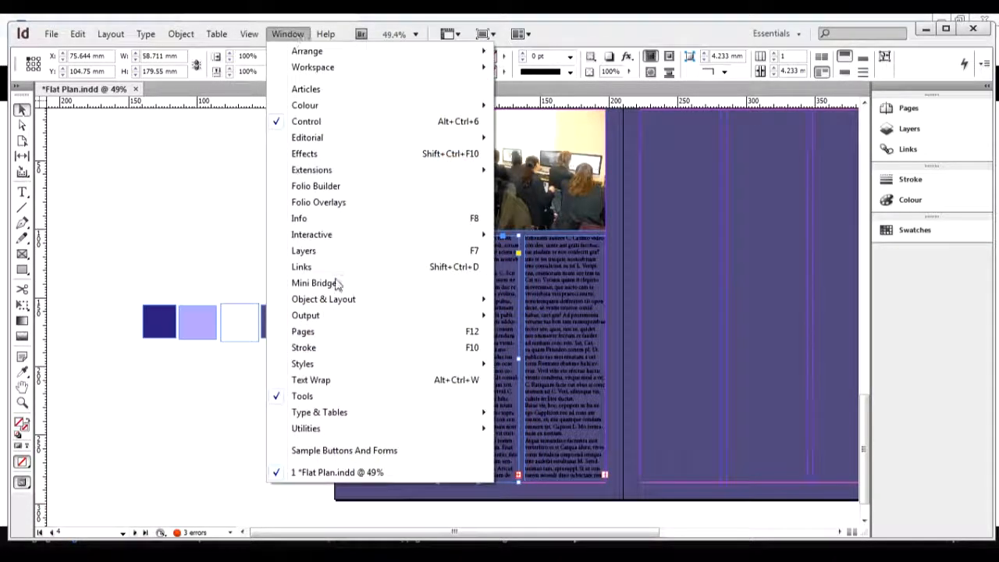
mouse_move(305, 364)
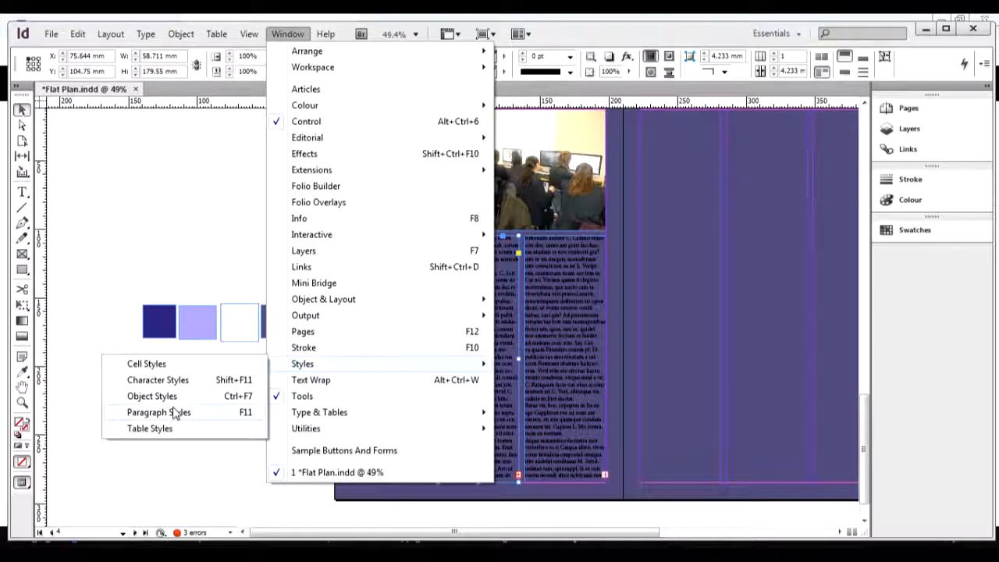
left_click(174, 411)
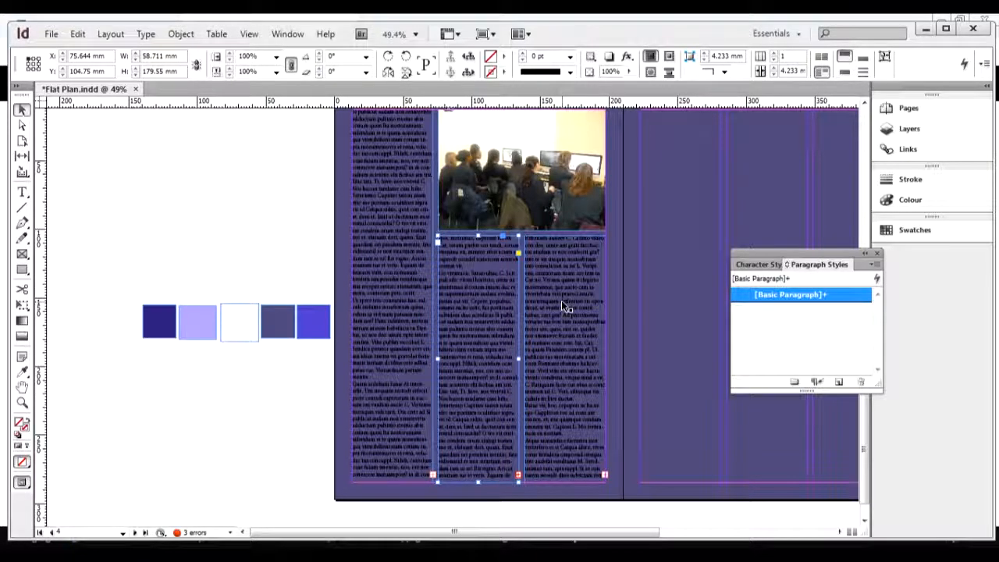
left_click(540, 314)
left_click(839, 382)
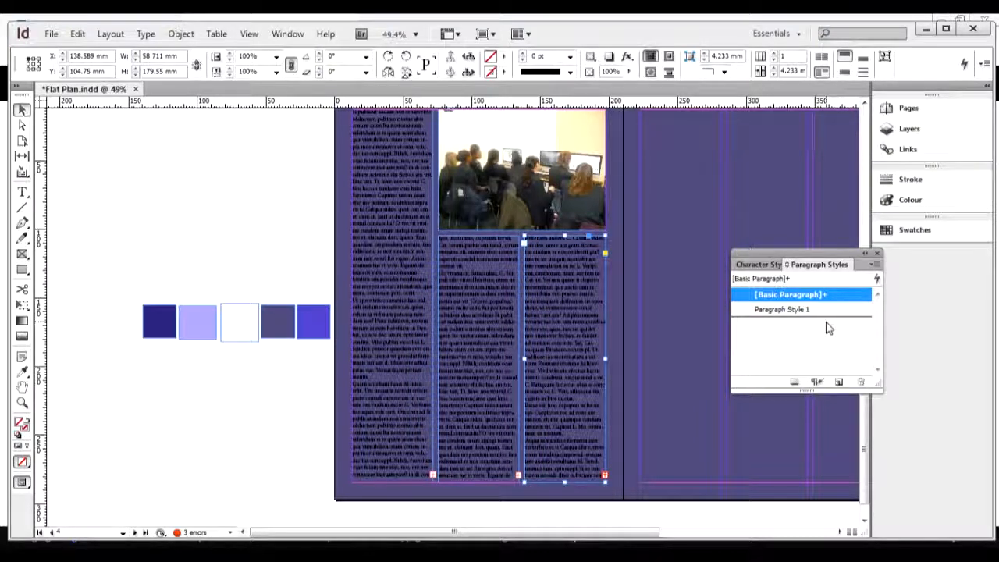
Add the middle square's white fill to the document swatches as an RGB swatch
left_click(242, 340)
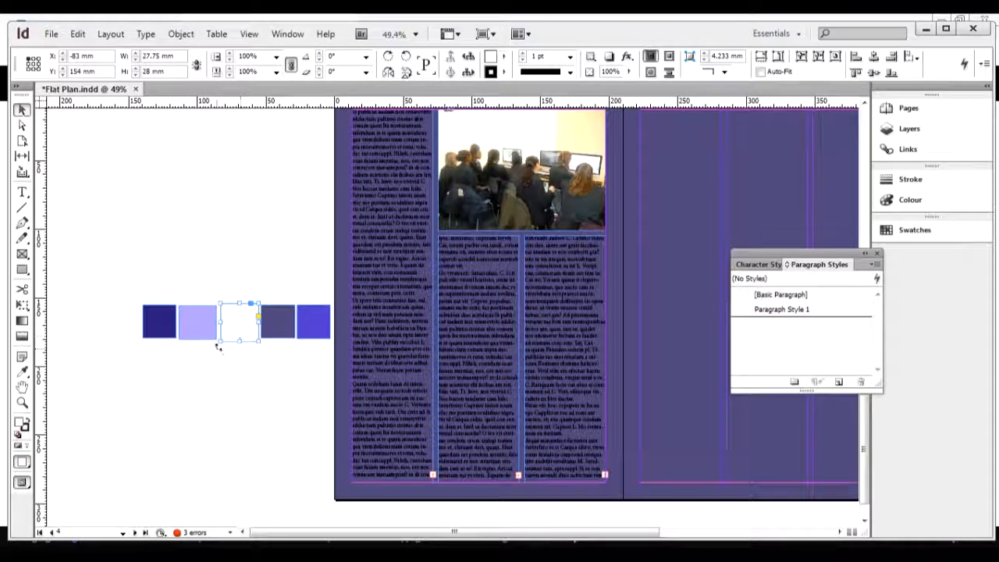
double_click(21, 425)
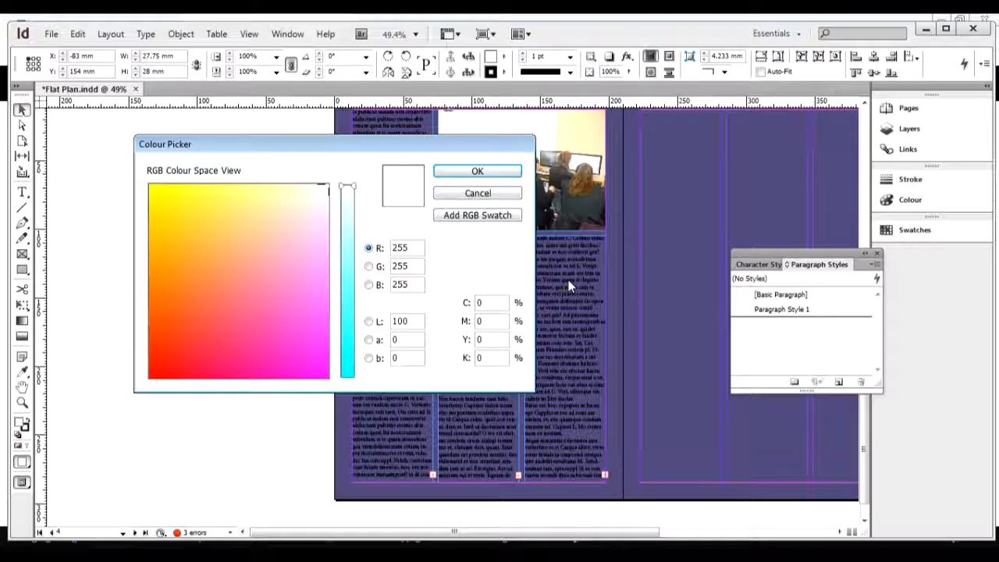
left_click(477, 222)
left_click(494, 172)
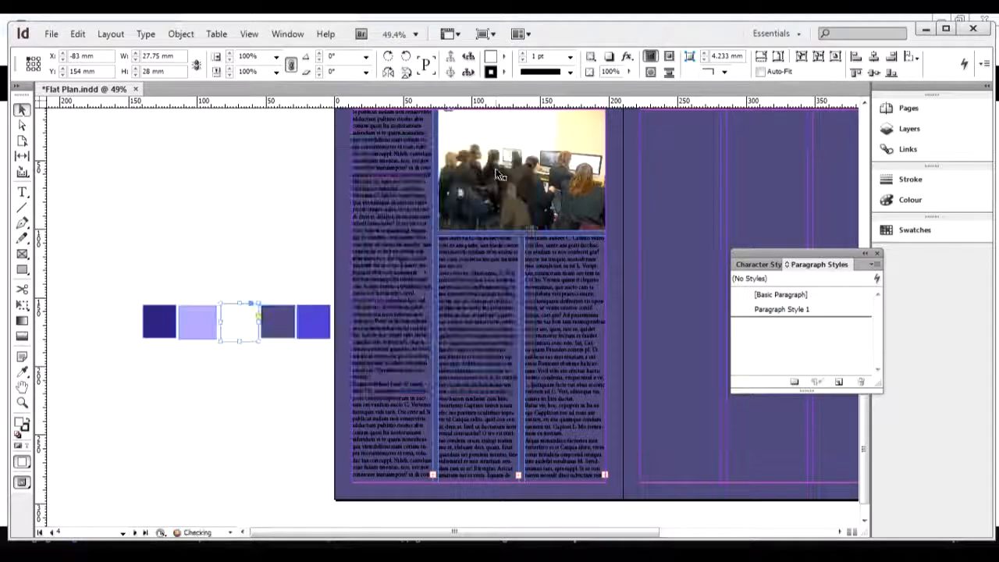
Set the character colour of Paragraph Style 1 to the white swatch R=255 G=255 B=255
left_click(832, 311)
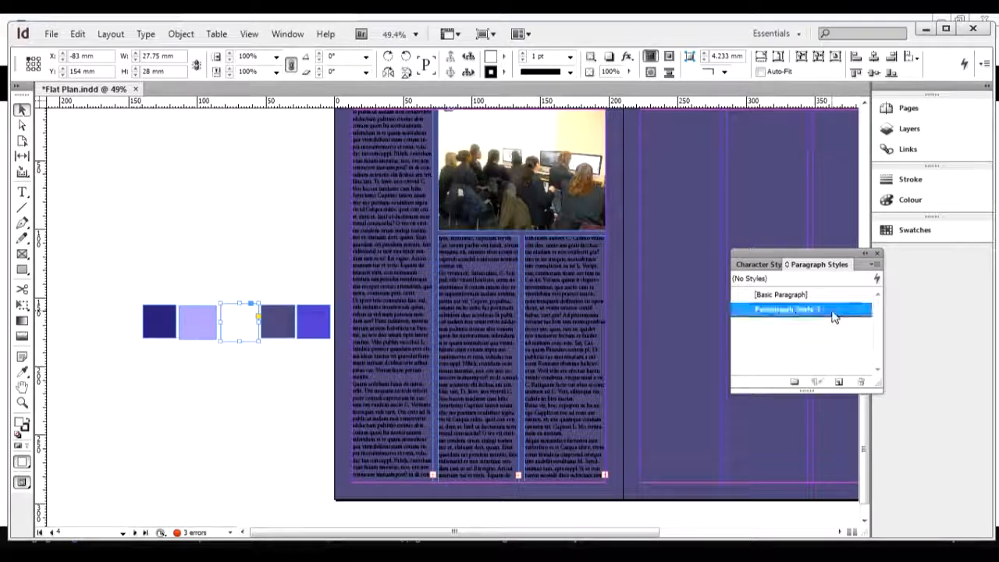
double_click(832, 313)
left_click_drag(500, 47, 688, 66)
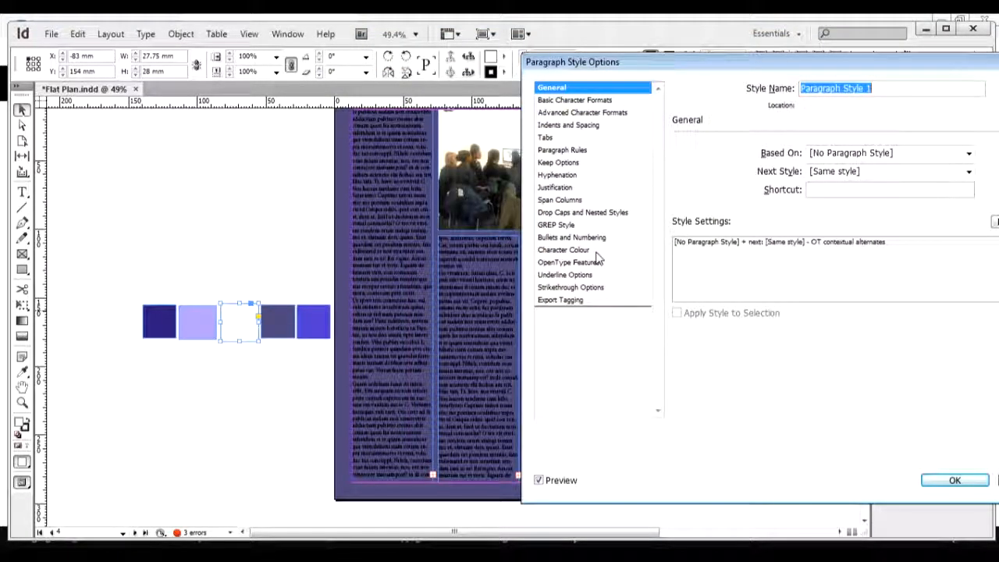
left_click(596, 251)
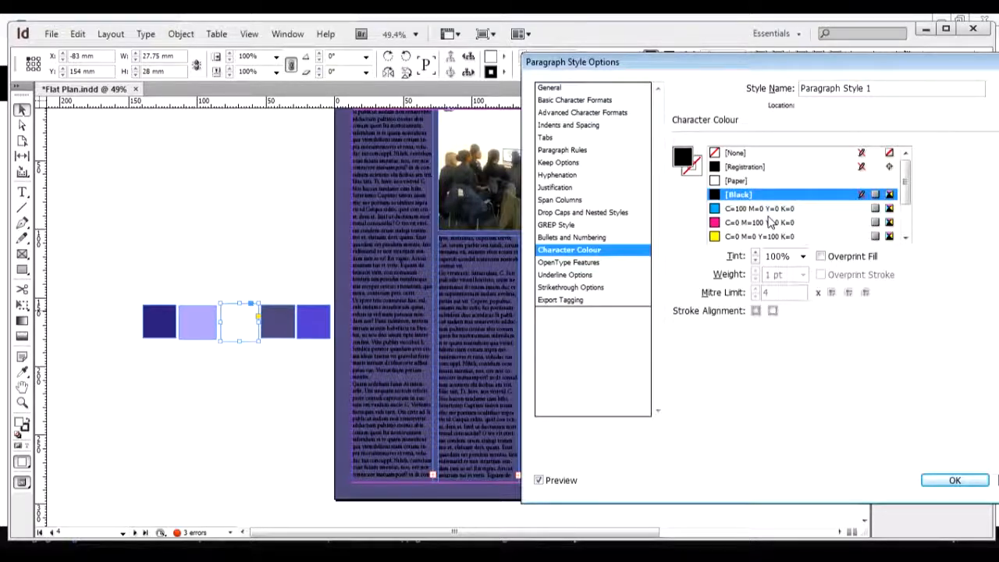
left_click_drag(906, 171, 910, 212)
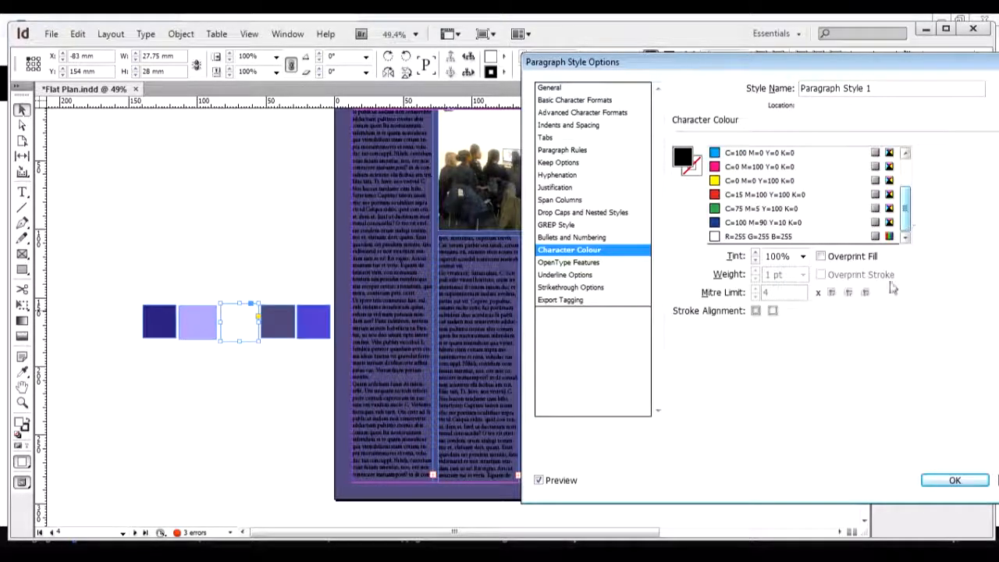
left_click(817, 237)
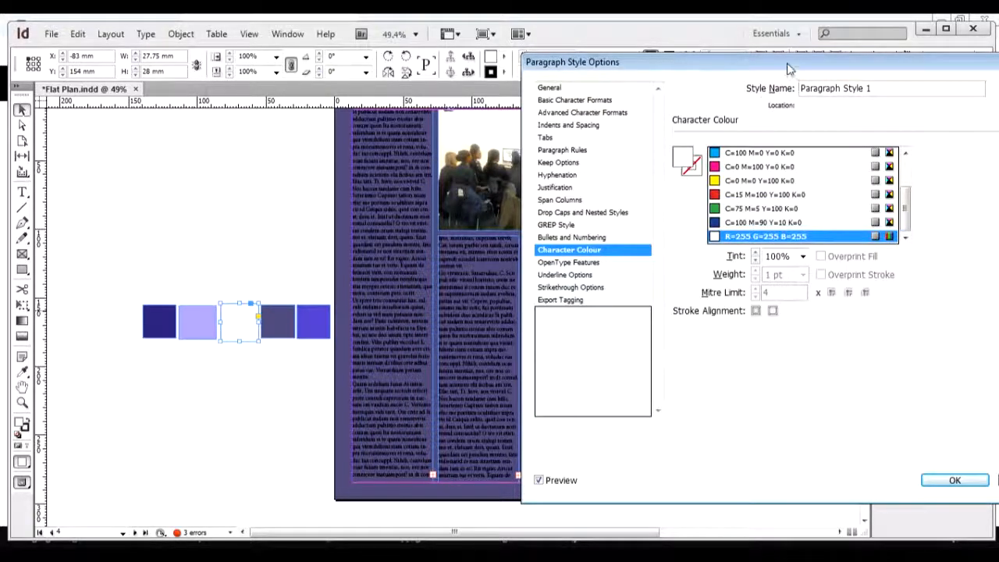
left_click_drag(787, 68, 662, 61)
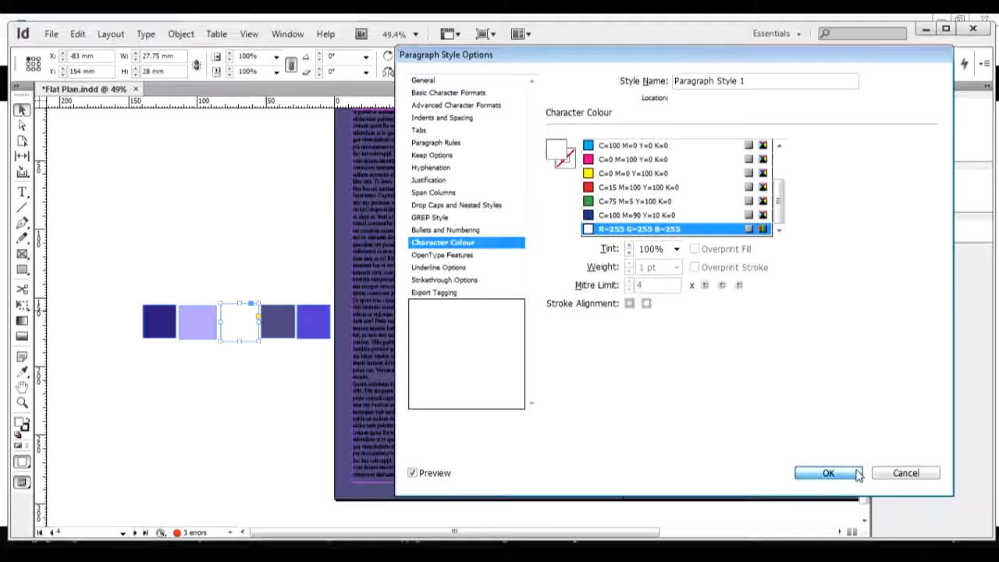
left_click(827, 473)
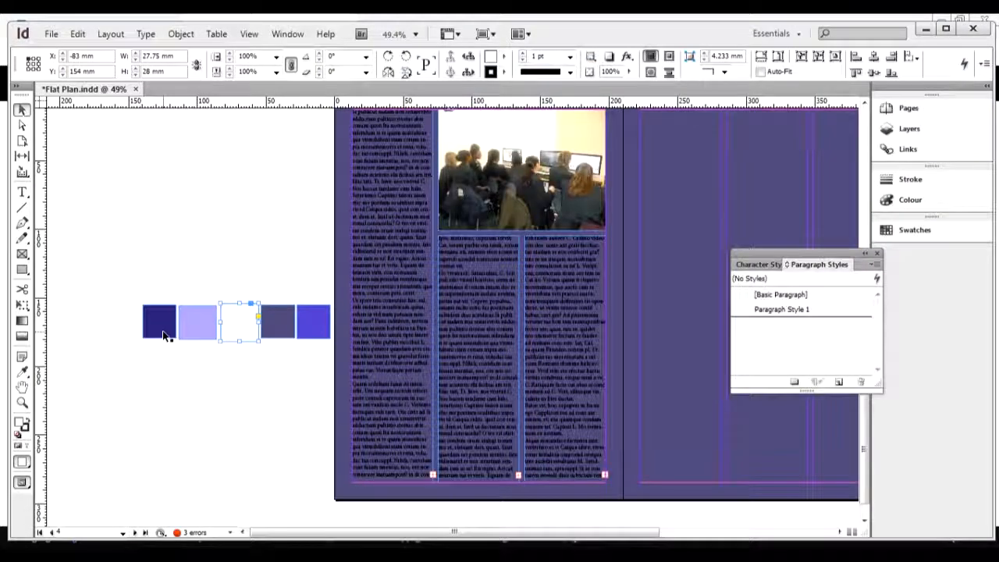
Add the first palette square's dark blue fill, R=54 G=40 B=128, to the document swatches as an RGB swatch
left_click(163, 332)
double_click(20, 424)
left_click(504, 218)
left_click(502, 174)
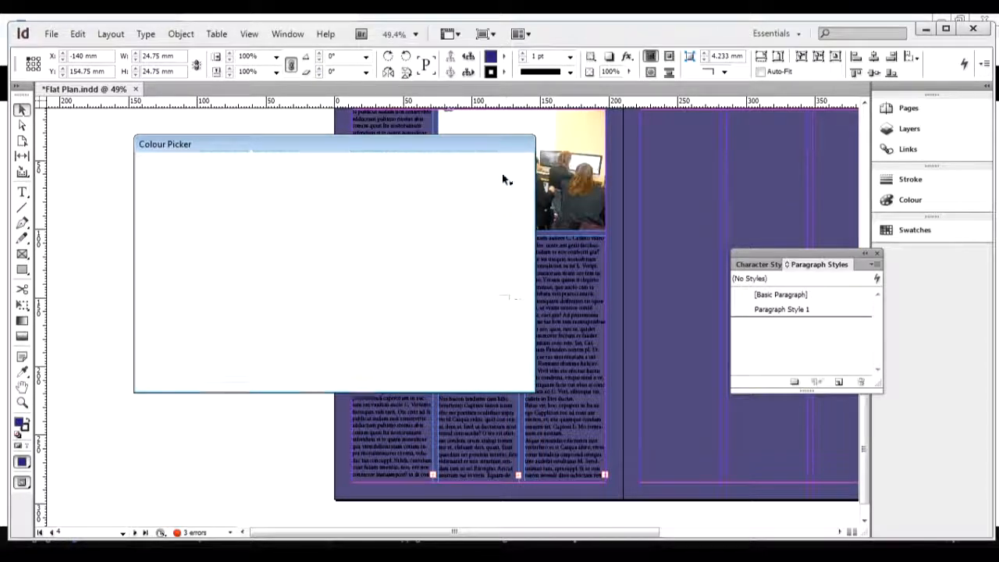
Check the character colour swatches available in Paragraph Style 1, keeping R=255 G=255 B=255 selected
double_click(827, 311)
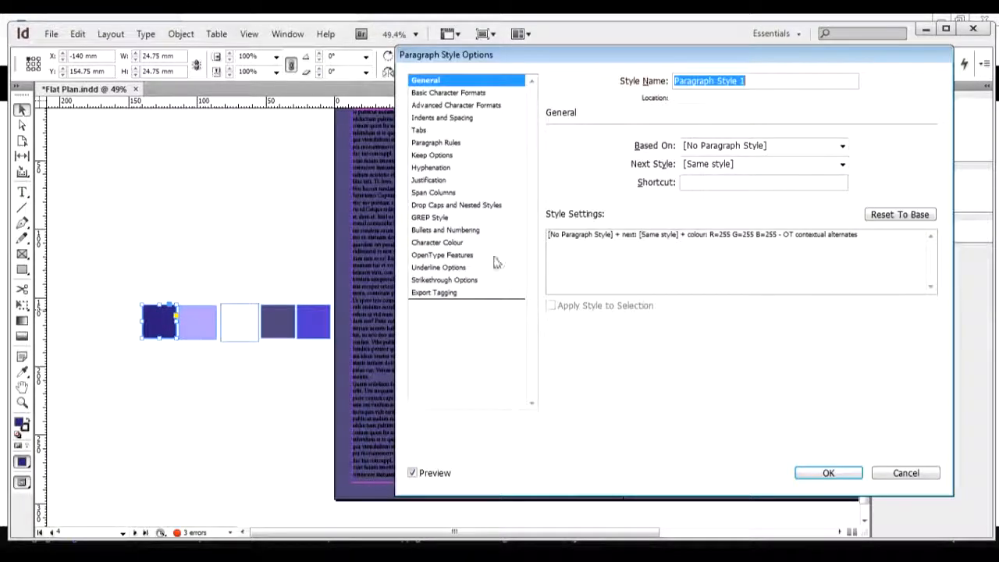
left_click(467, 243)
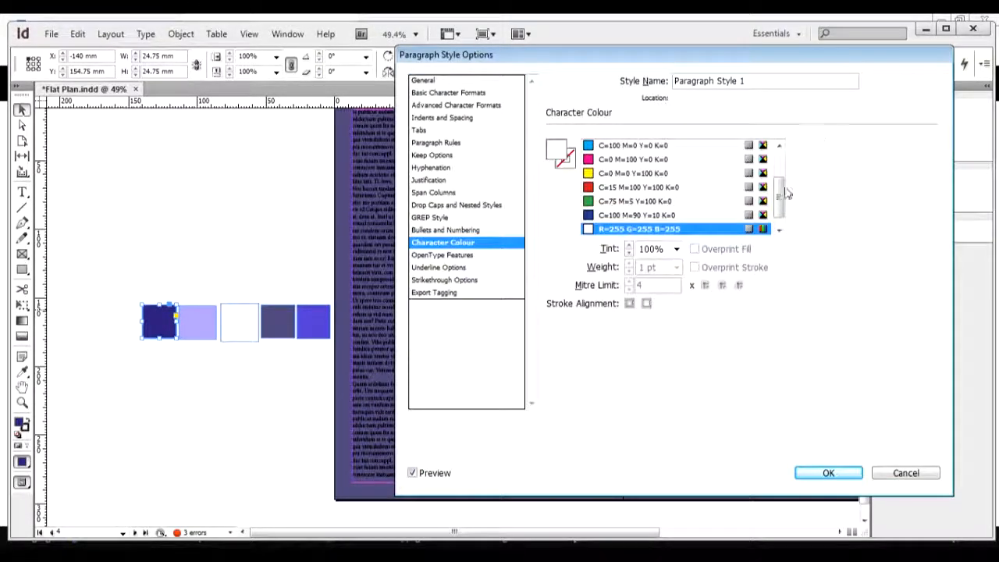
scroll(782, 192, "down", 1)
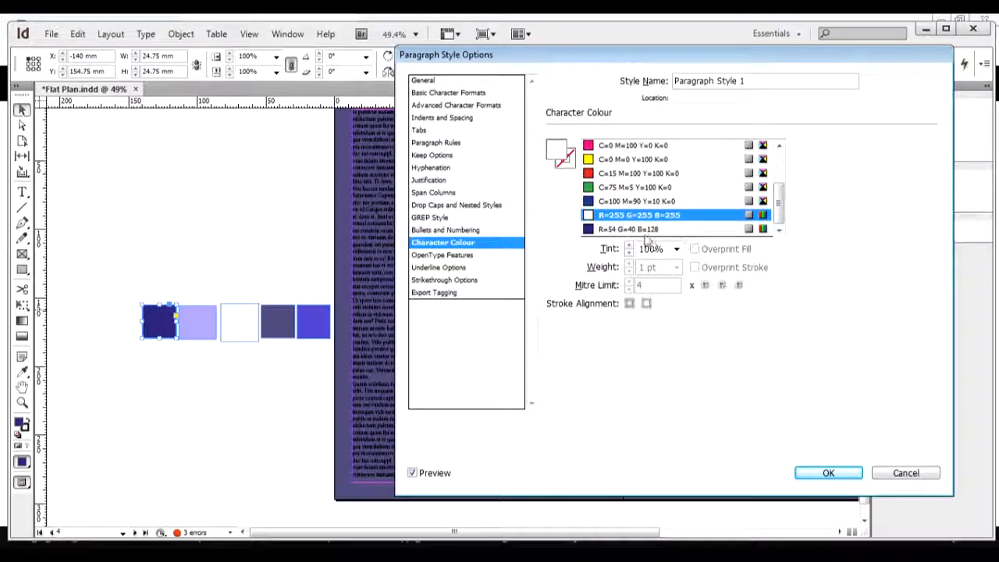
left_click(693, 216)
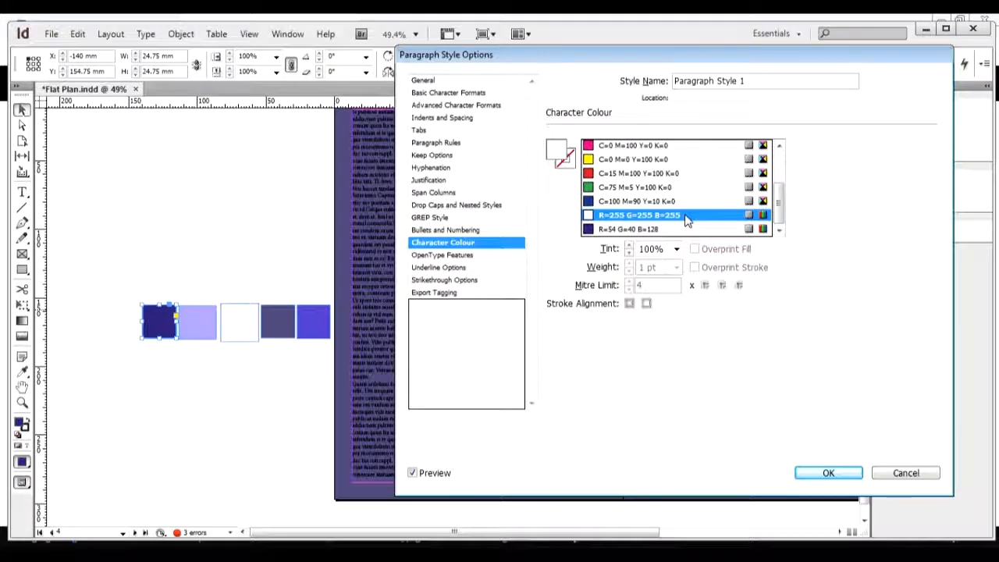
left_click(829, 473)
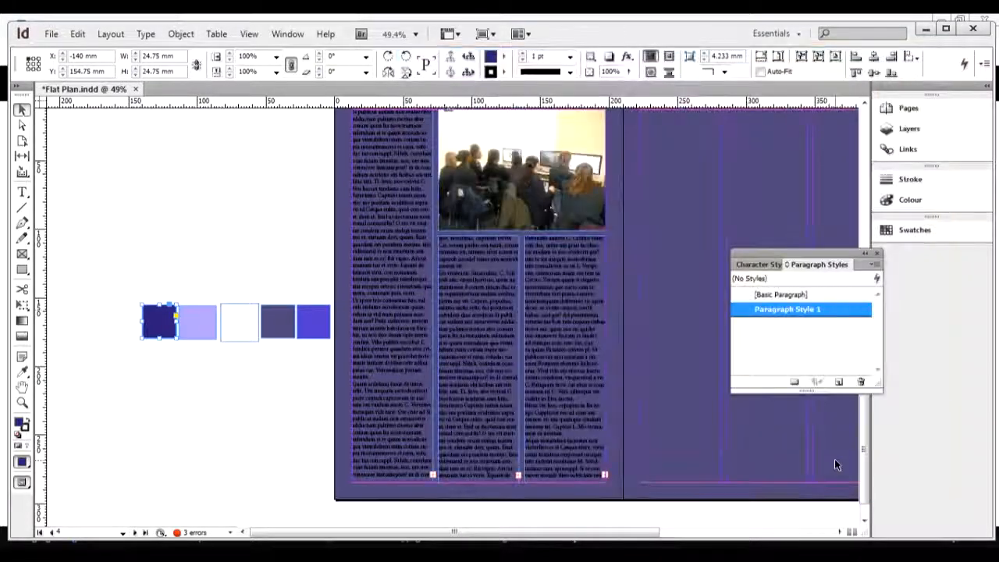
Apply Paragraph Style 1 to the three text columns on page 4
left_click(402, 313)
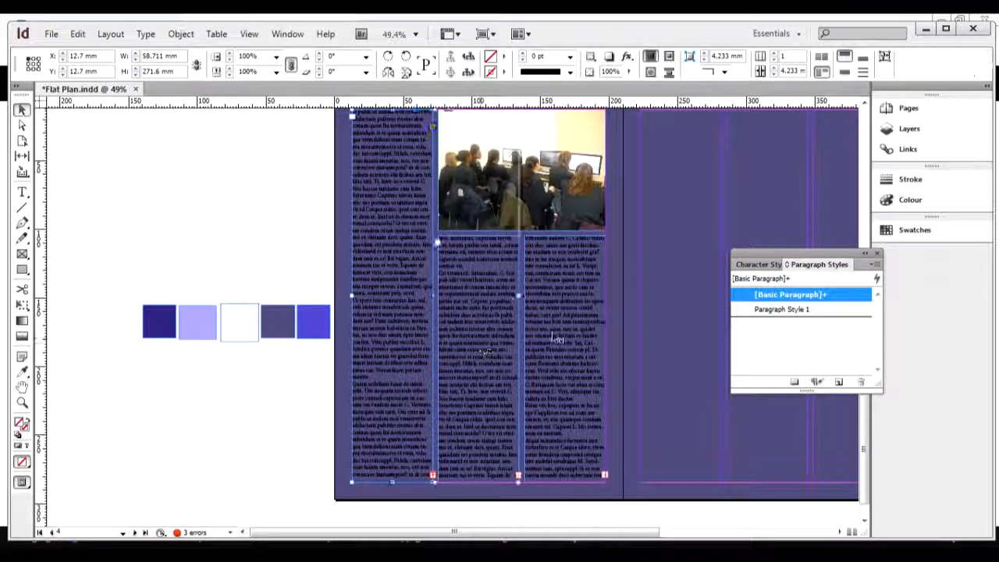
left_click(782, 311)
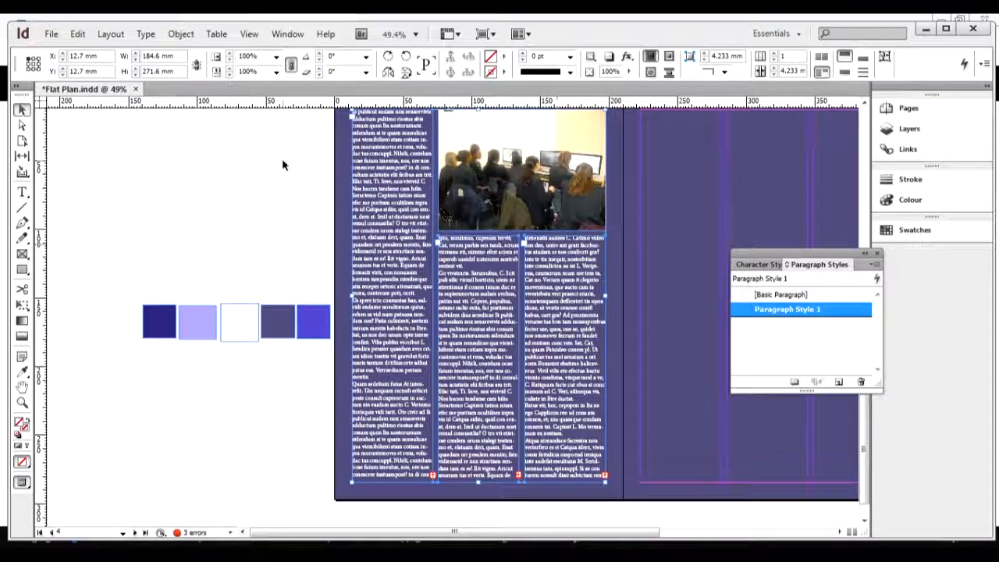
left_click(281, 161)
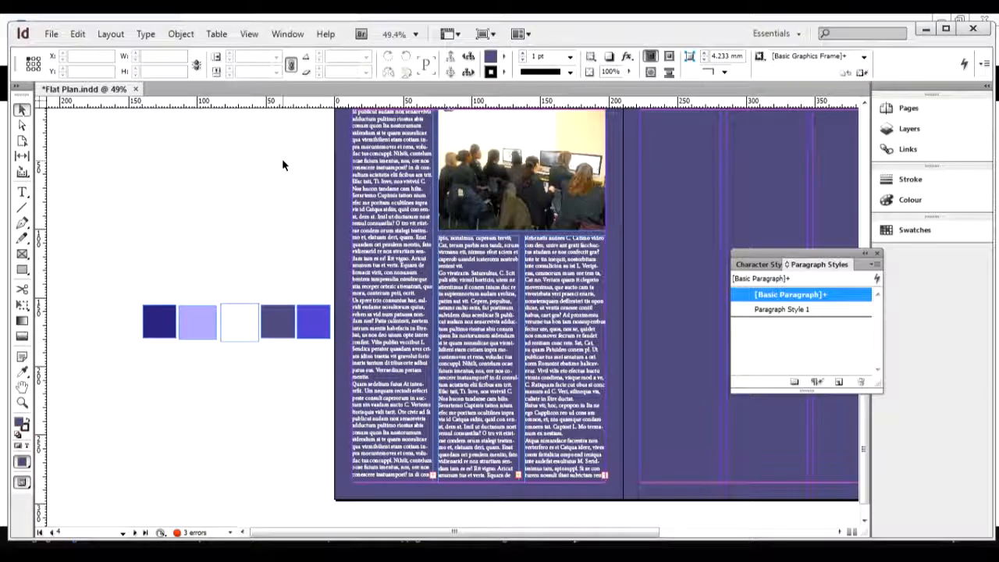
Create a character style from the cover's masthead text frame and name it Masthead
scroll(282, 159, "up", 5)
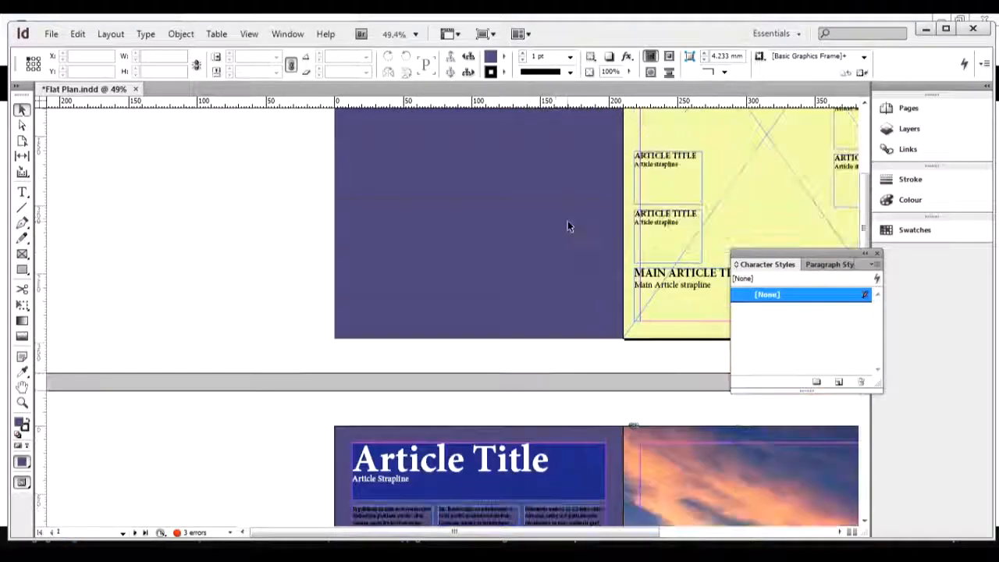
scroll(567, 226, "up", 4)
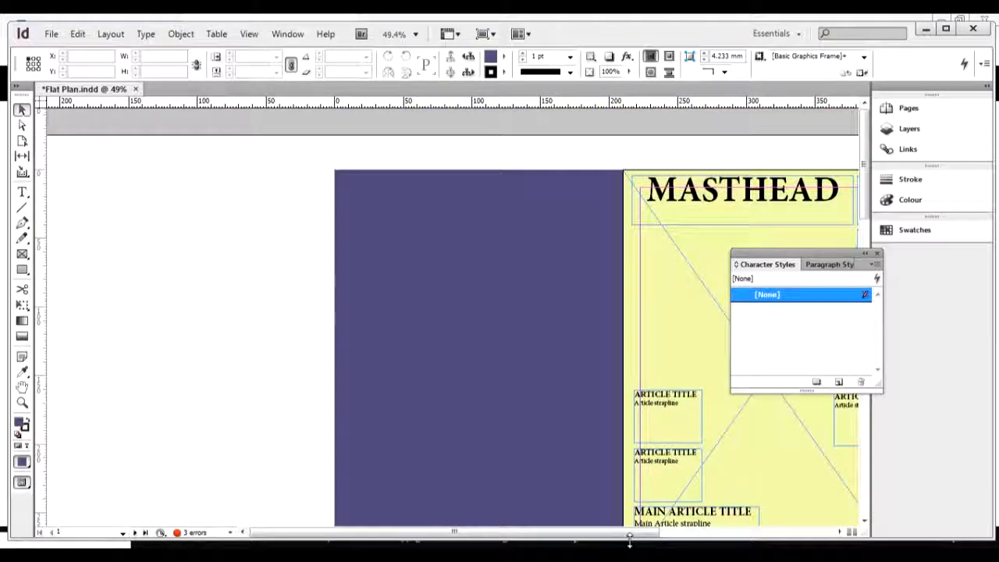
left_click_drag(629, 539, 678, 538)
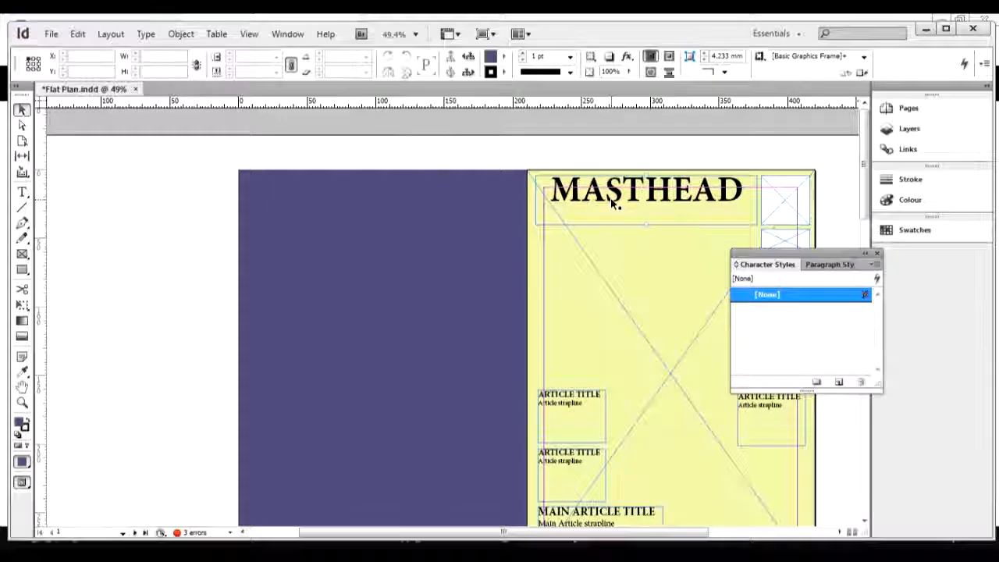
left_click(613, 201)
left_click(837, 381)
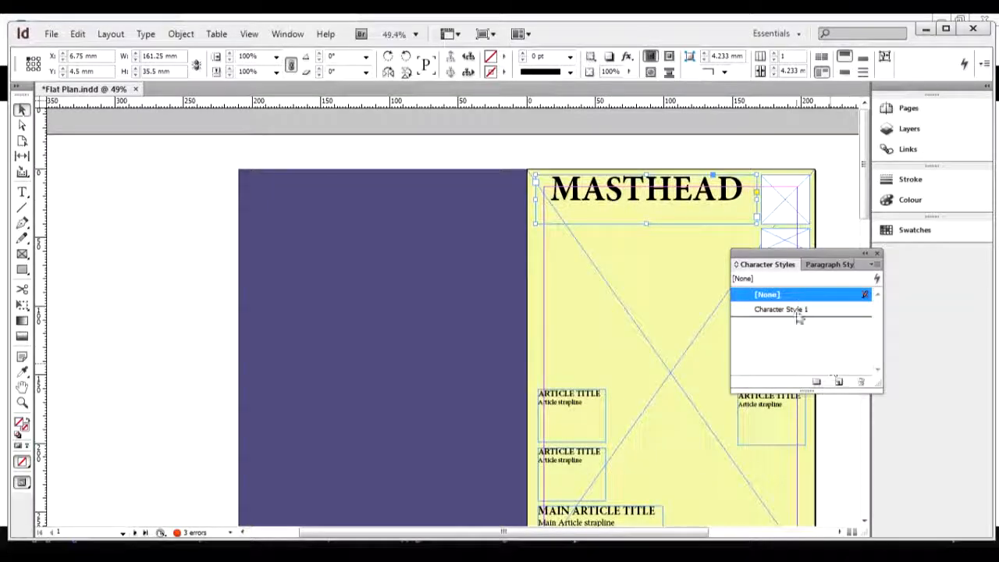
double_click(796, 307)
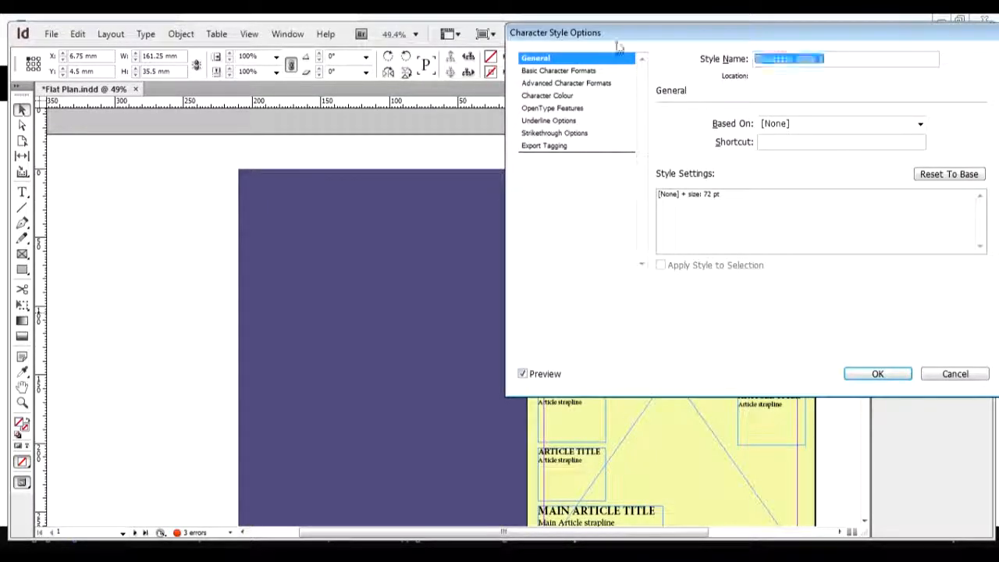
type("Mast")
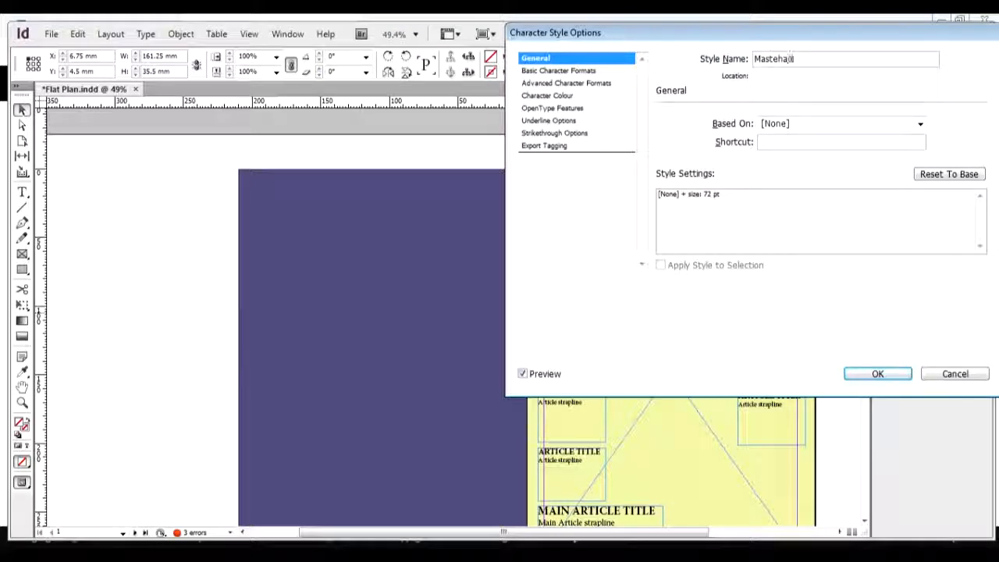
type("head")
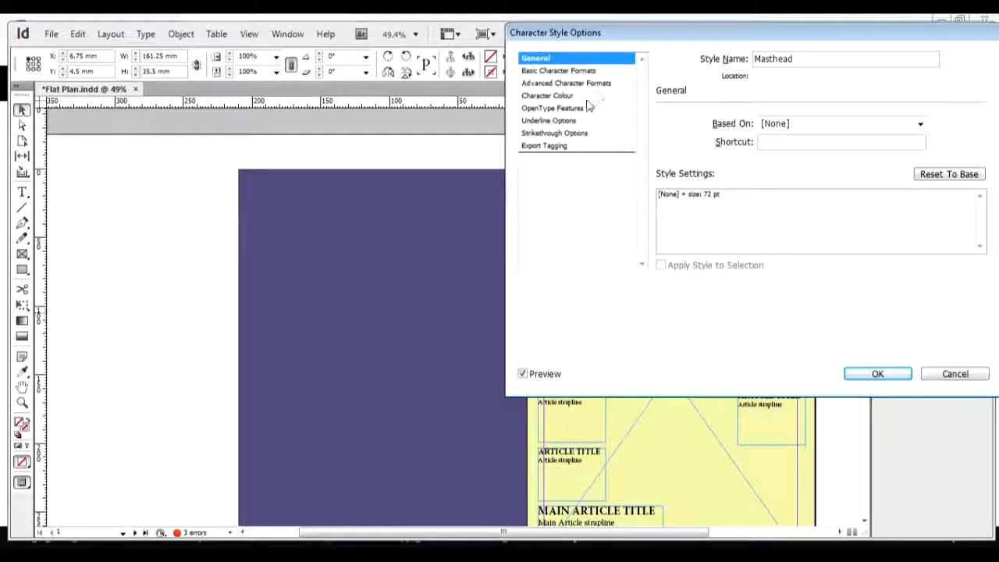
Set the Masthead style's character colour to R=54 G=40 B=128, applying it to the cover masthead
left_click(589, 96)
left_click_drag(888, 135, 897, 187)
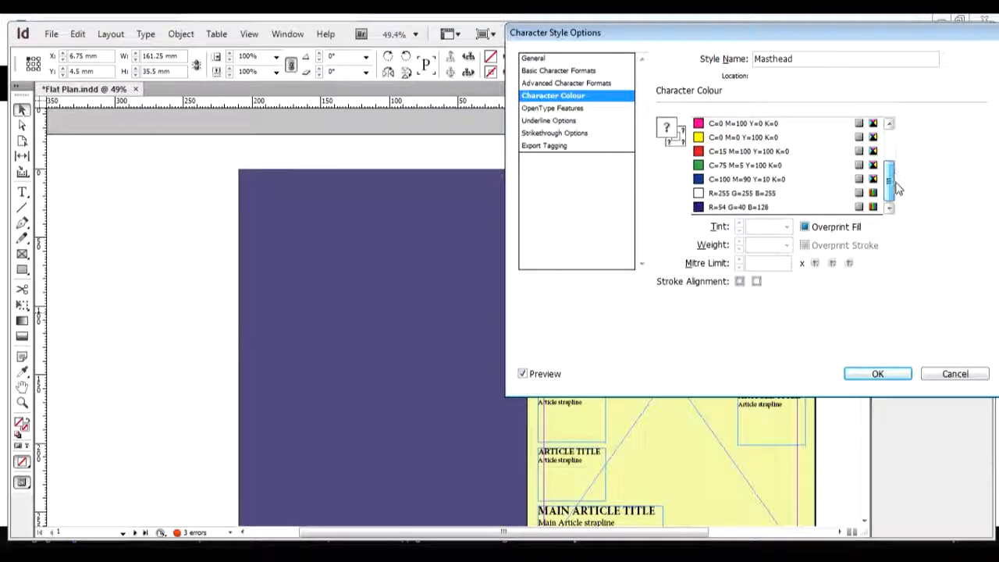
left_click(781, 206)
left_click_drag(740, 32, 678, 146)
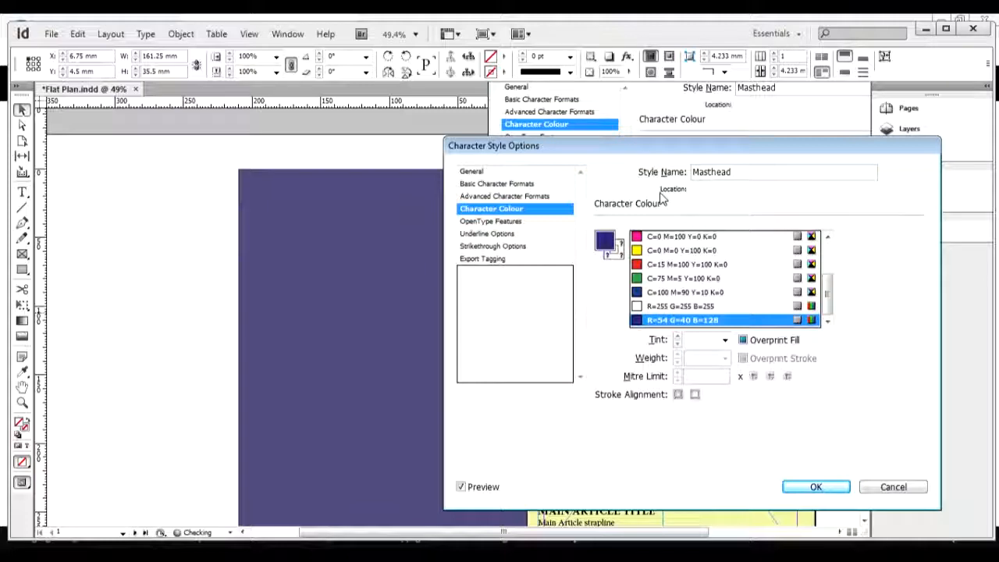
left_click_drag(661, 198, 425, 157)
left_click(568, 497)
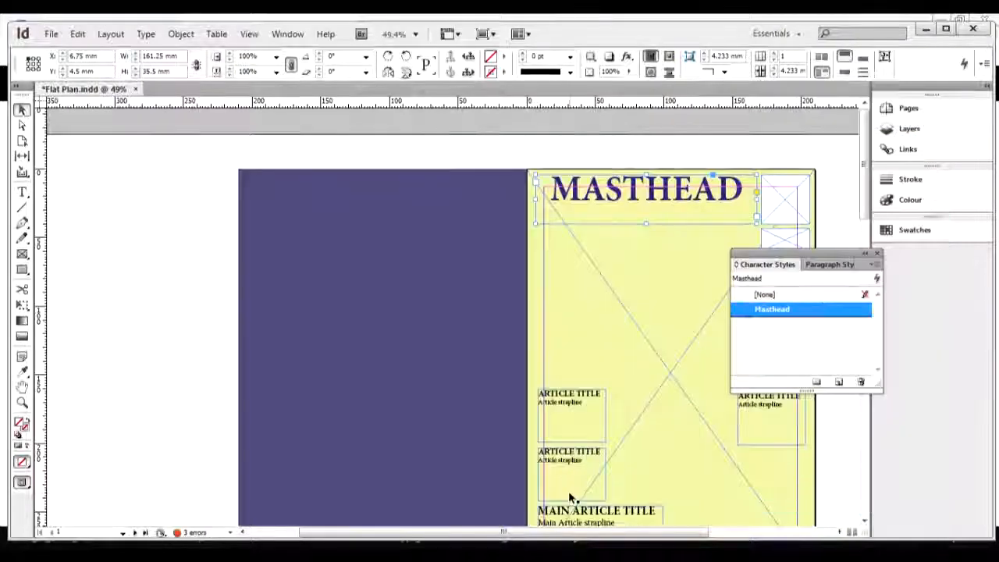
left_click(794, 152)
Try applying the Masthead character style to the two stacked article title frames on the cover
left_click(586, 400)
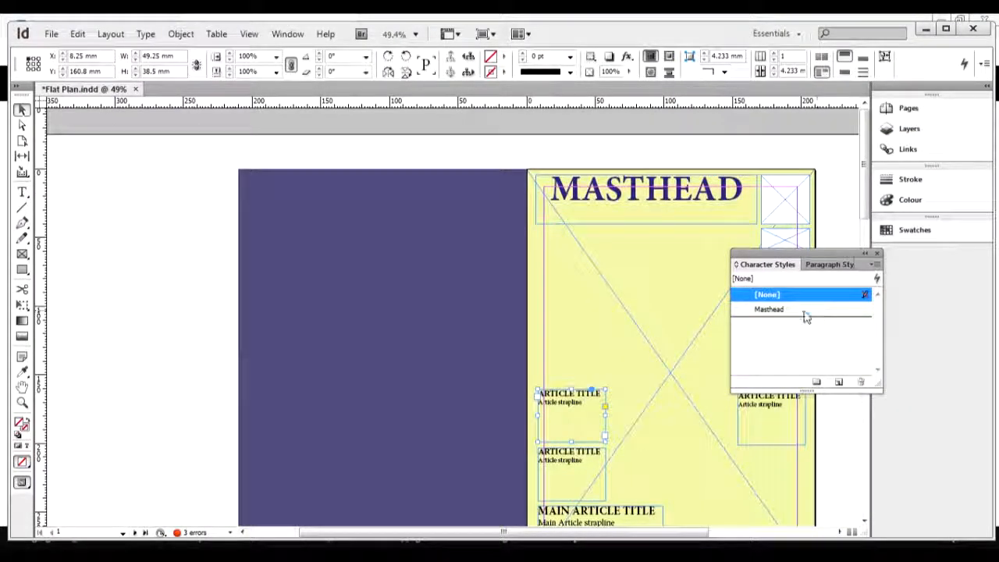
left_click(805, 312)
left_click(590, 466)
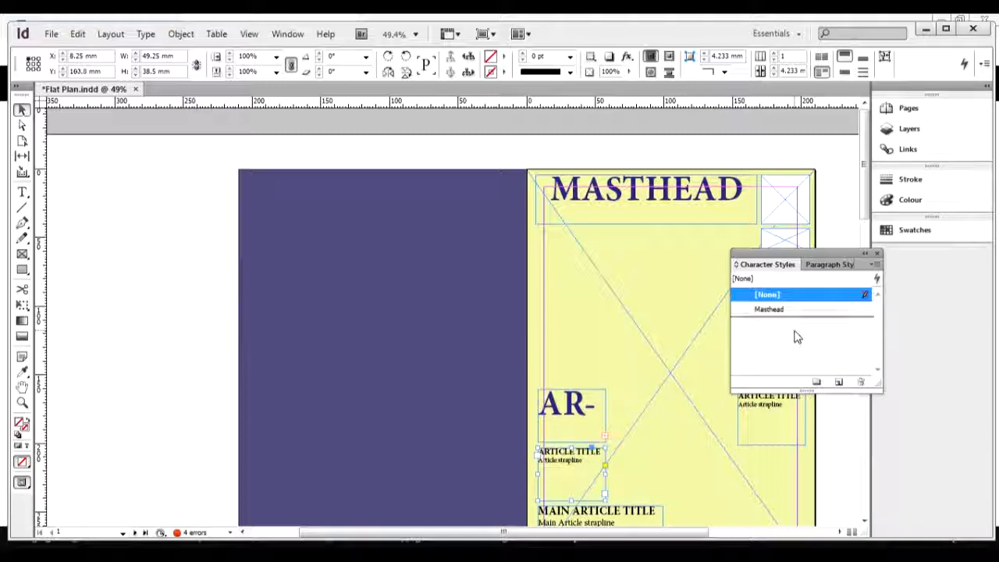
left_click(794, 310)
key("ctrl+z")
key("ctrl+z")
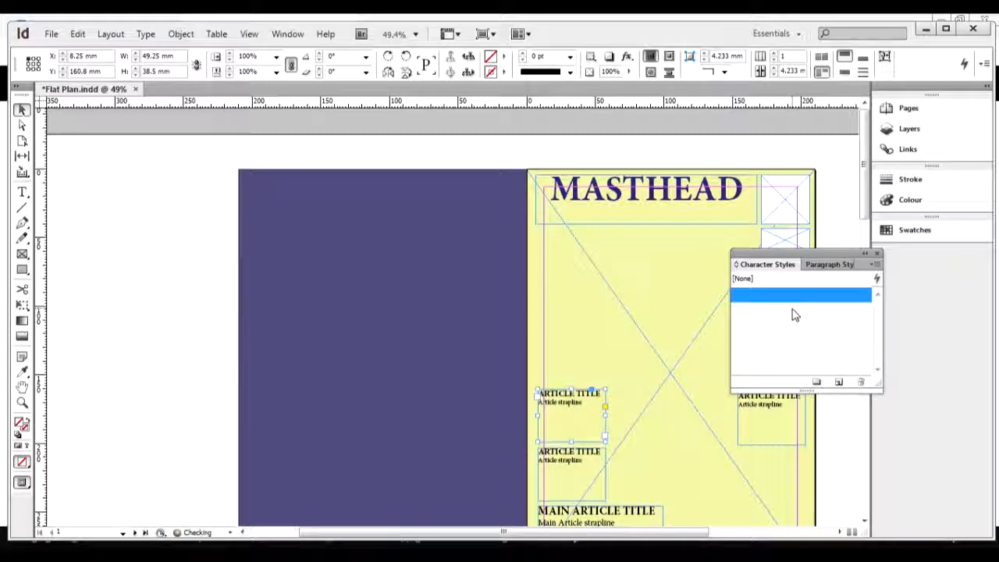
scroll(250, 231, "down", 5)
scroll(249, 242, "down", 3)
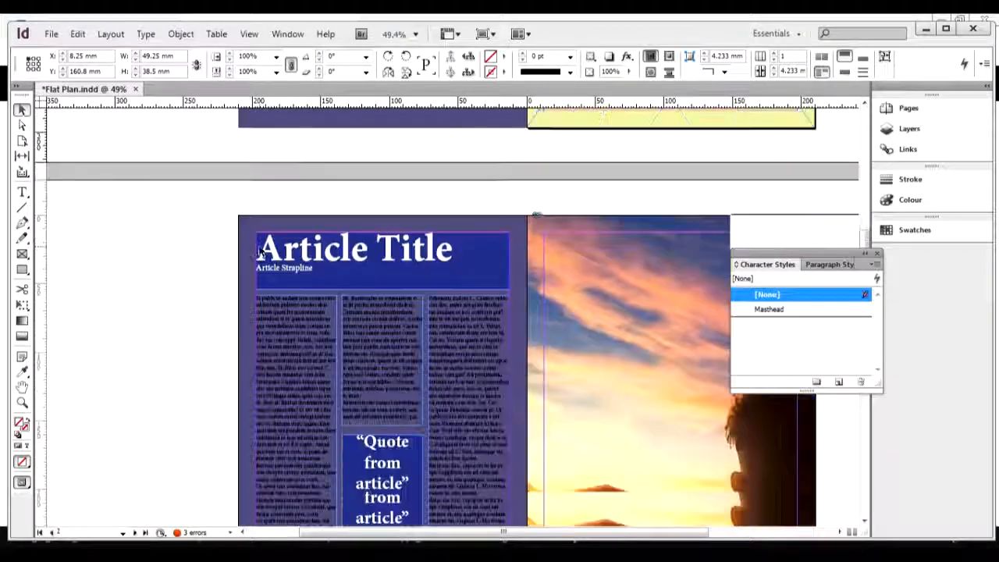
scroll(245, 259, "down", 10)
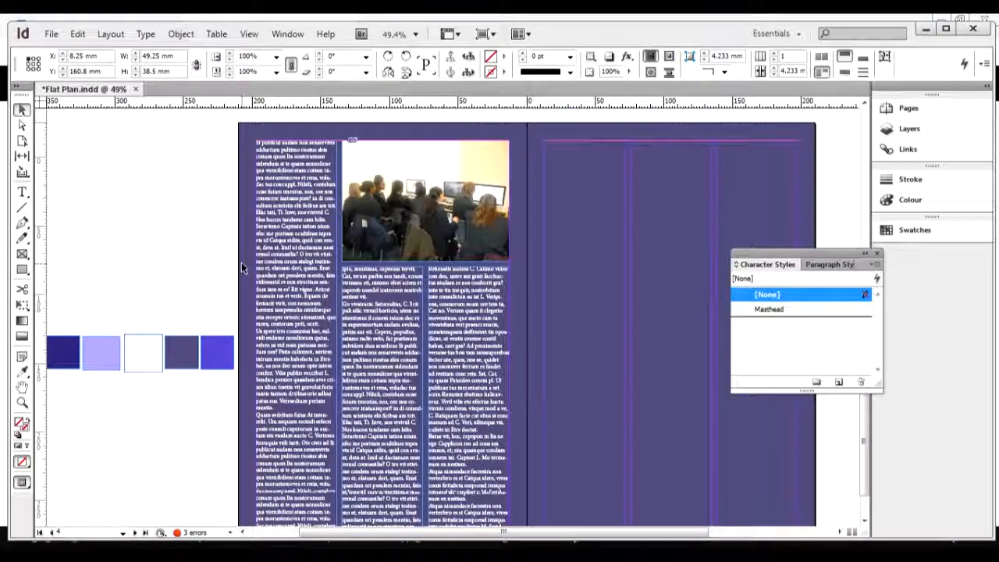
scroll(242, 262, "down", 1)
left_click_drag(536, 532, 508, 533)
Switch to Adobe Color in the browser, shift the monochromatic palette to pink-purple, and open the Explore page
key("alt+Tab")
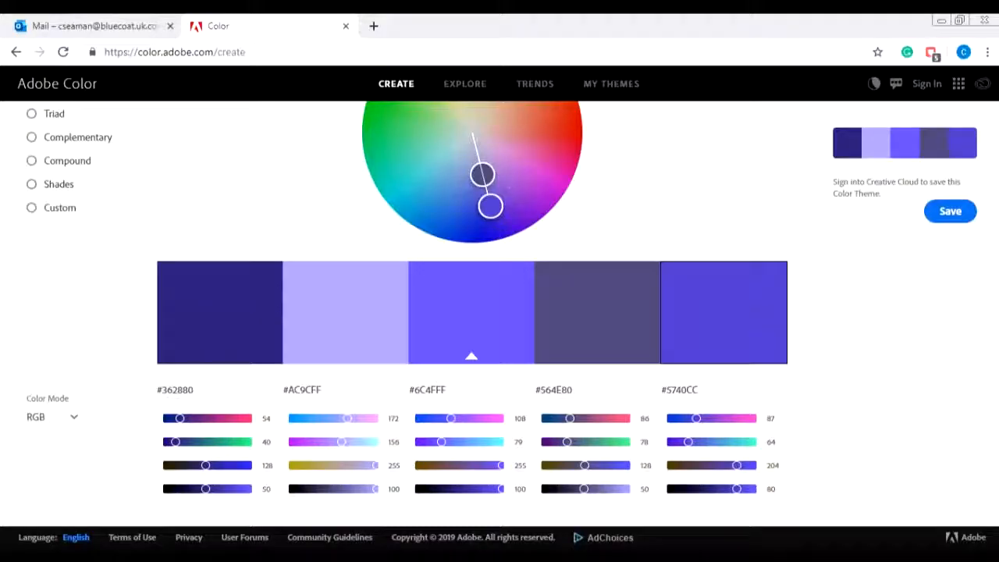
scroll(834, 346, "up", 2)
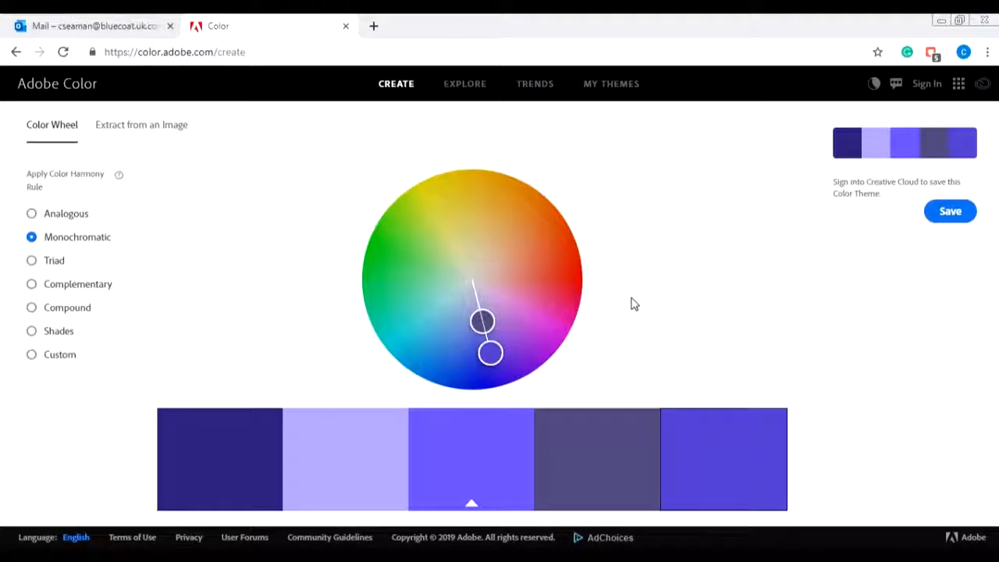
left_click_drag(496, 351, 523, 319)
scroll(611, 297, "up", 1)
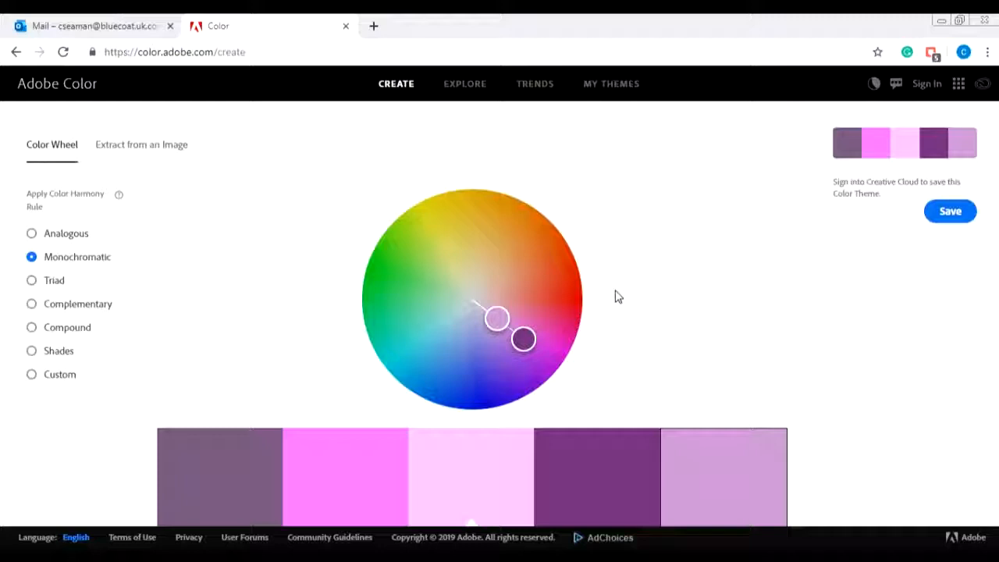
left_click(473, 86)
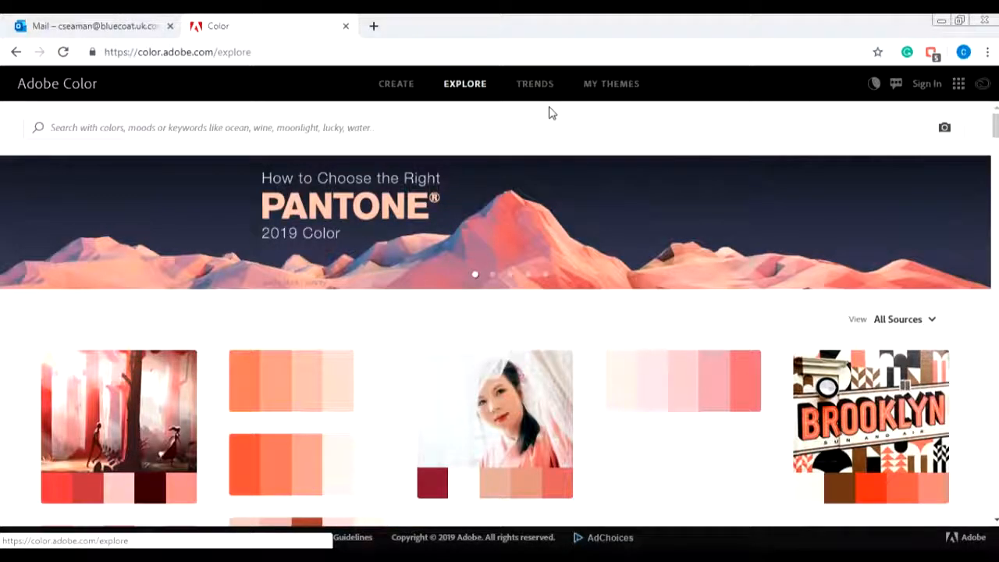
Search the Explore page's colour themes for Education
left_click(554, 125)
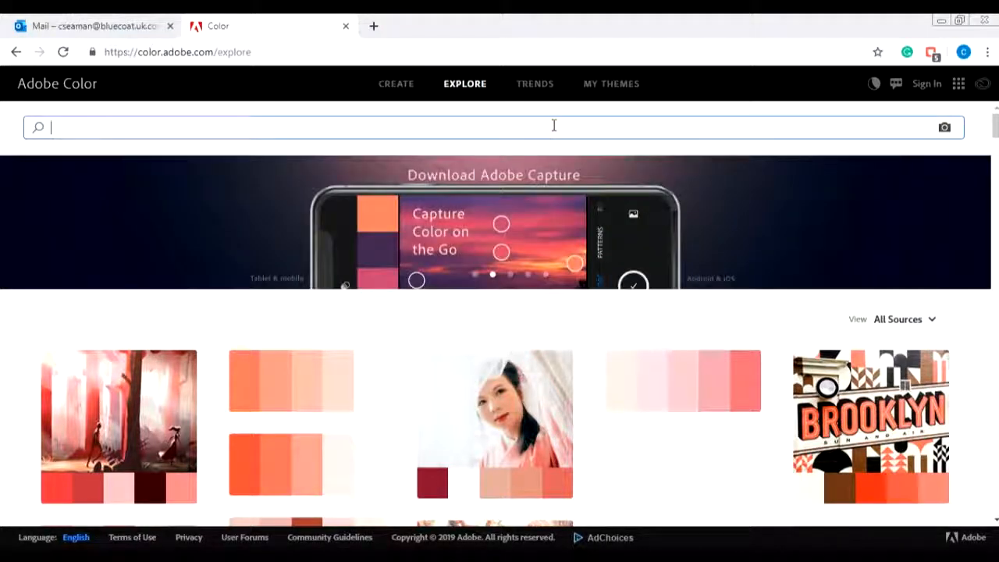
type("Educa")
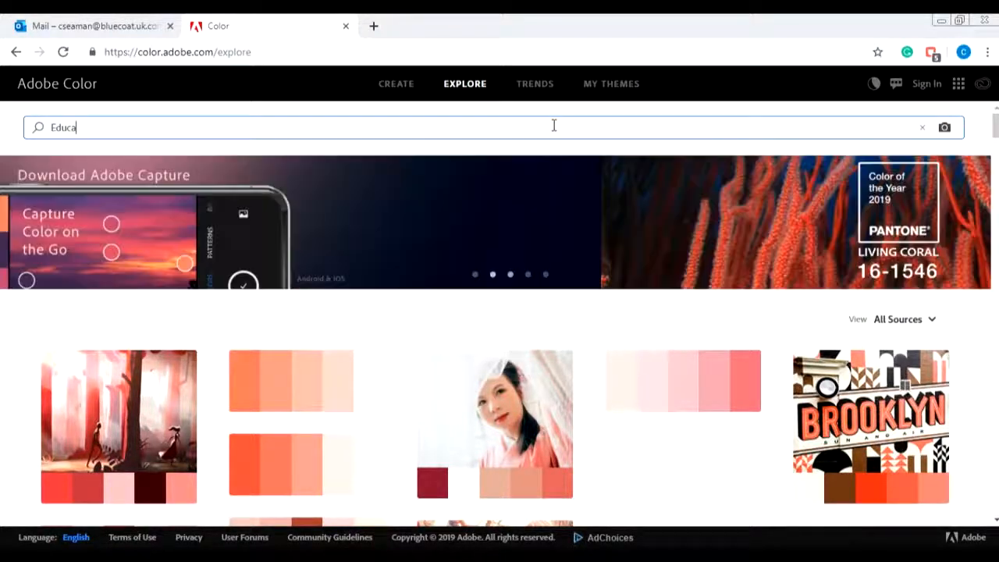
type("tion")
key("Return")
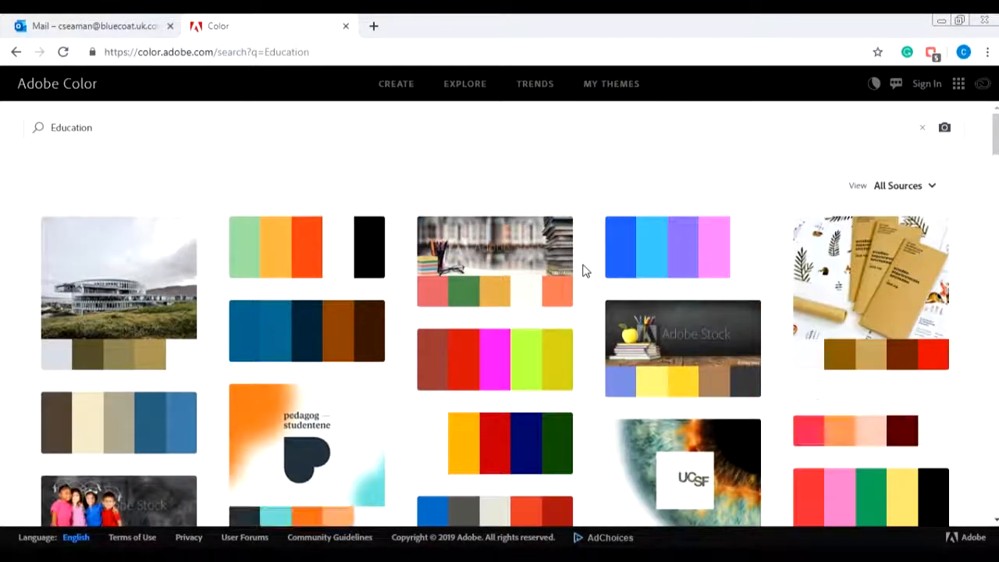
Browse the Education themes and open the orange, brown and red palette extracted from RIOT - Dashboard
scroll(6, 275, "down", 2)
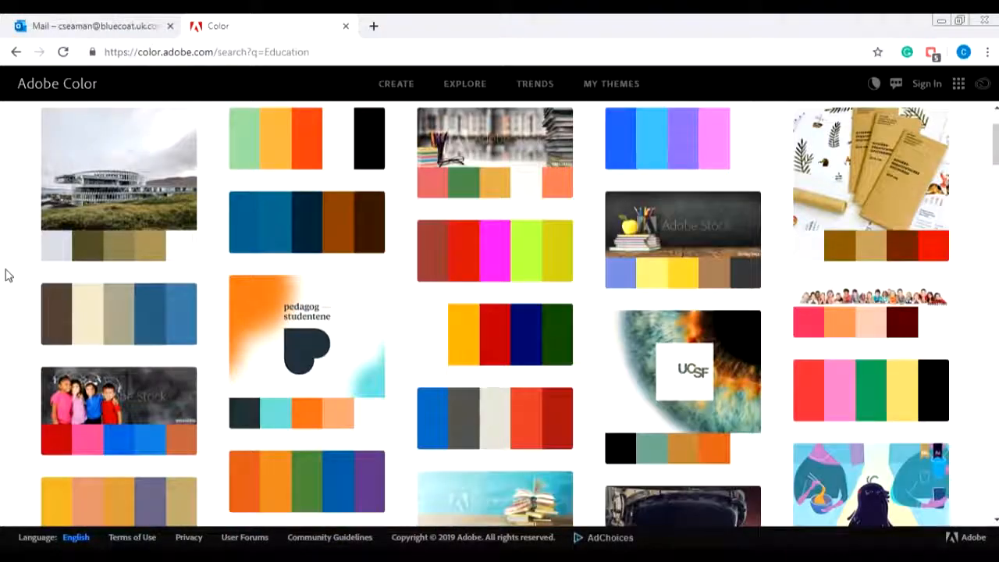
scroll(6, 275, "down", 7)
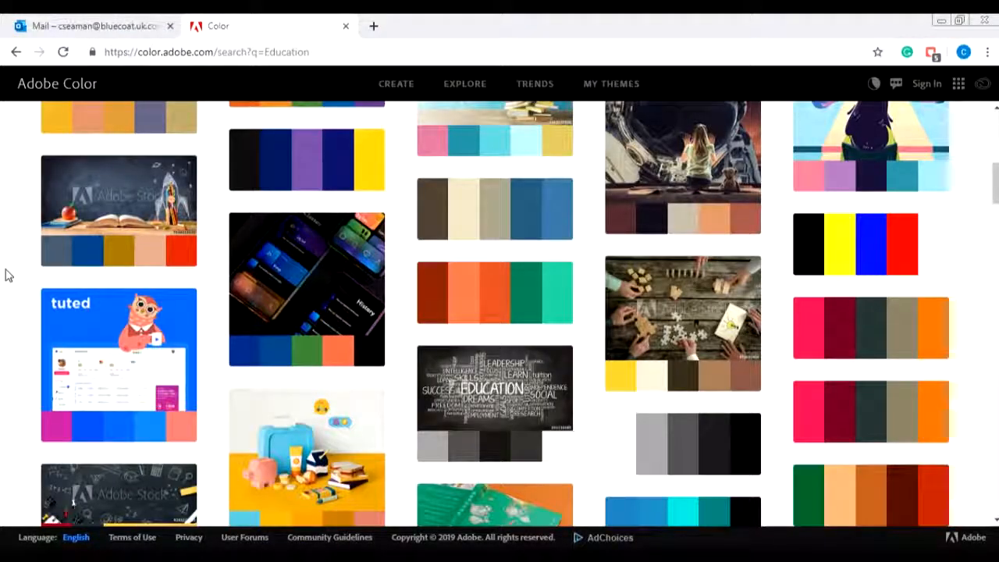
scroll(6, 275, "down", 5)
scroll(321, 321, "down", 4)
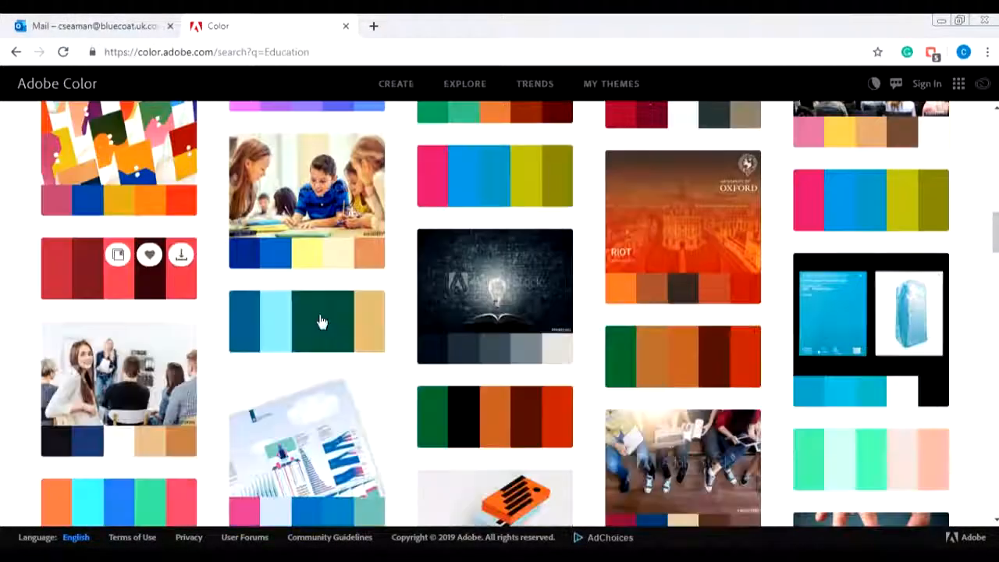
left_click(683, 273)
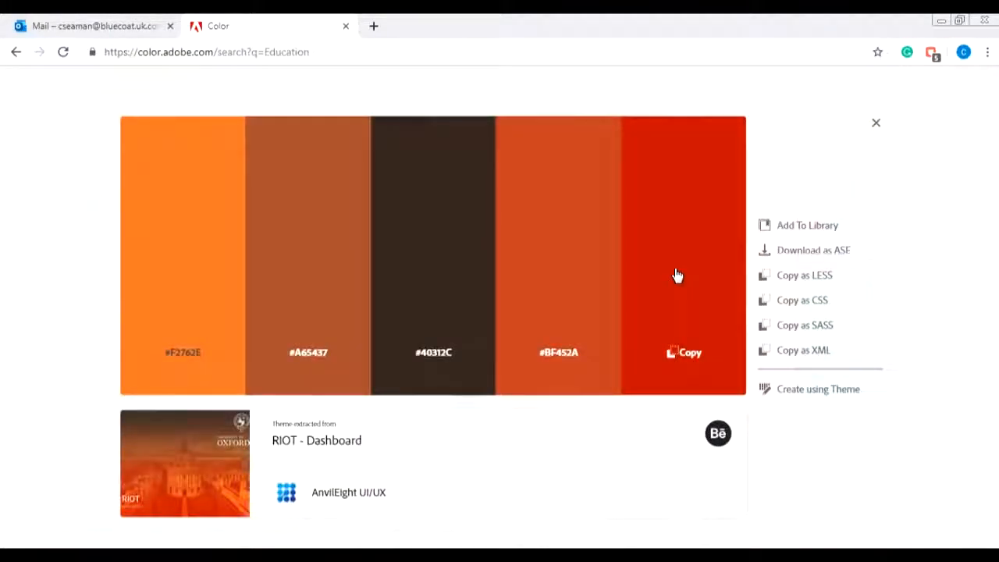
Reveal the RIOT - Dashboard theme's colour modes and codes, and examine the RGB, HSV, CMYK and LAB values of its five colours
scroll(542, 463, "down", 1)
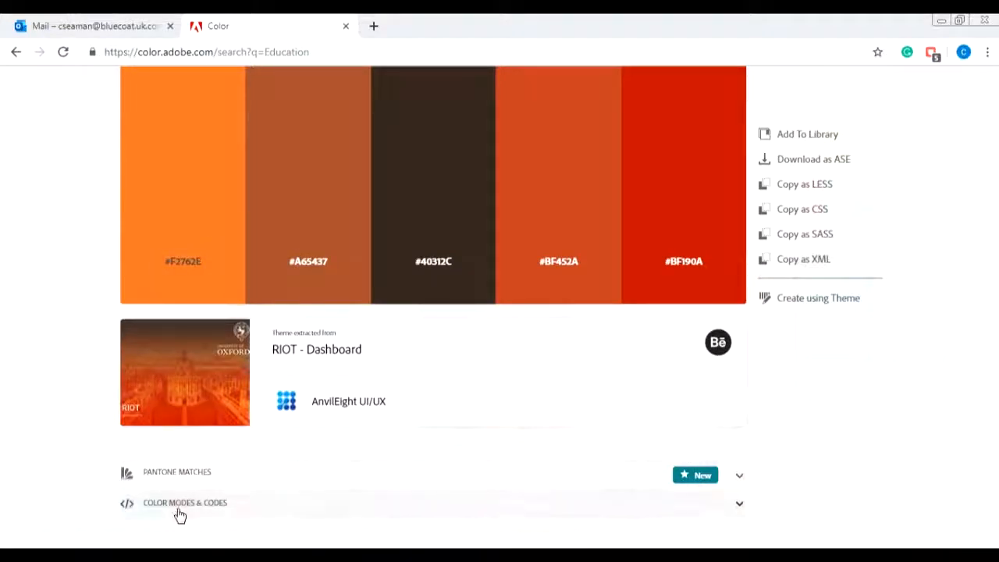
scroll(633, 258, "up", 1)
scroll(302, 281, "down", 1)
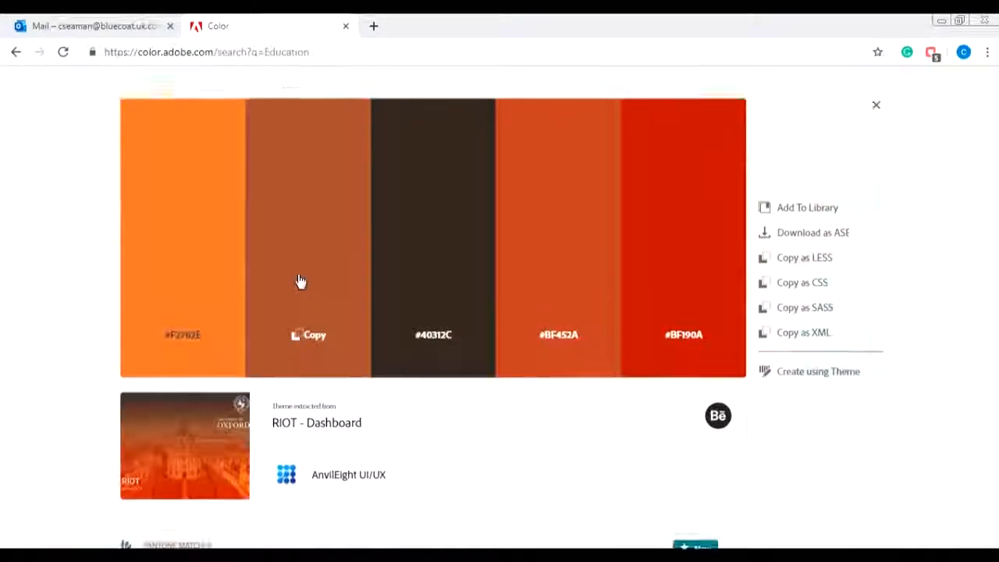
scroll(289, 418, "down", 2)
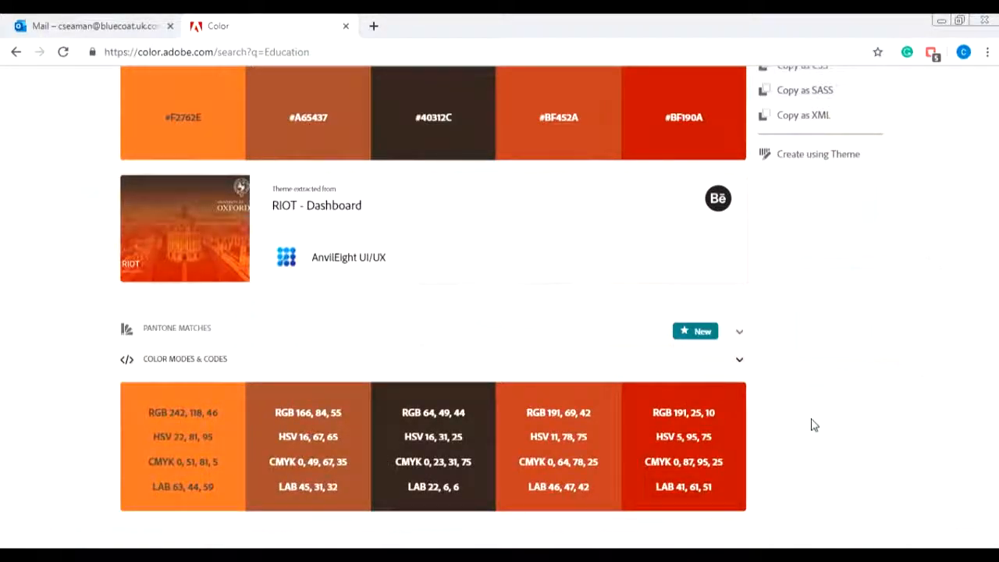
scroll(811, 424, "up", 1)
scroll(815, 424, "up", 2)
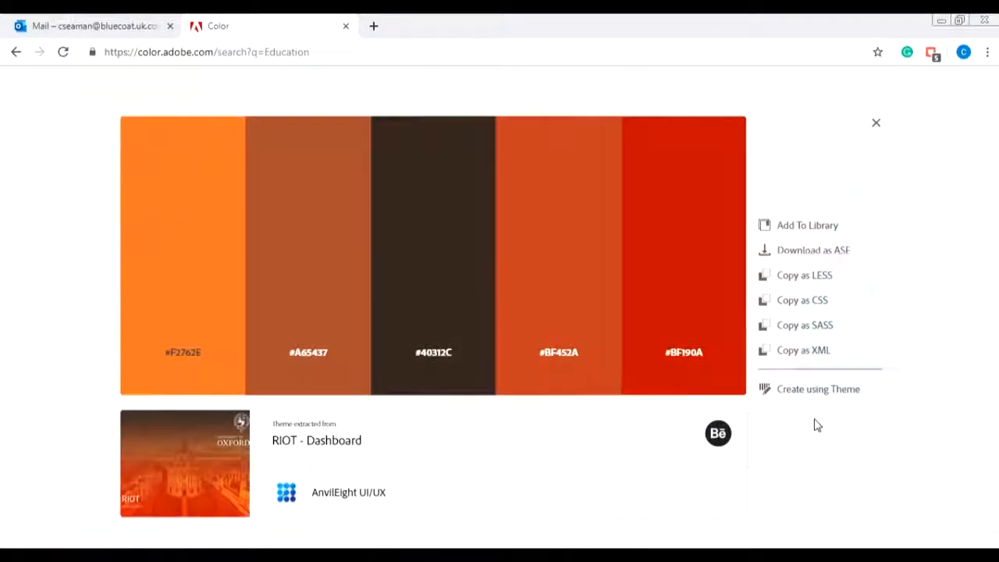